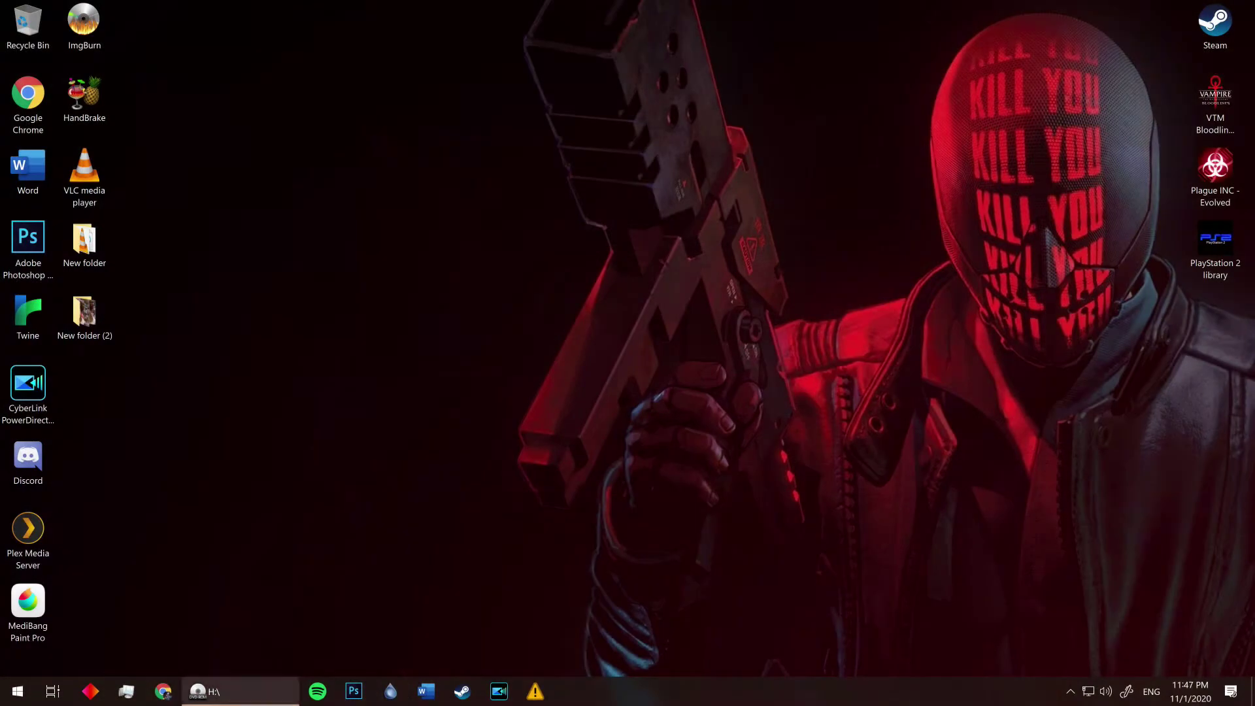
Review the files on the game disc in BD-RE Drive (H:) and close its window.
click(208, 691)
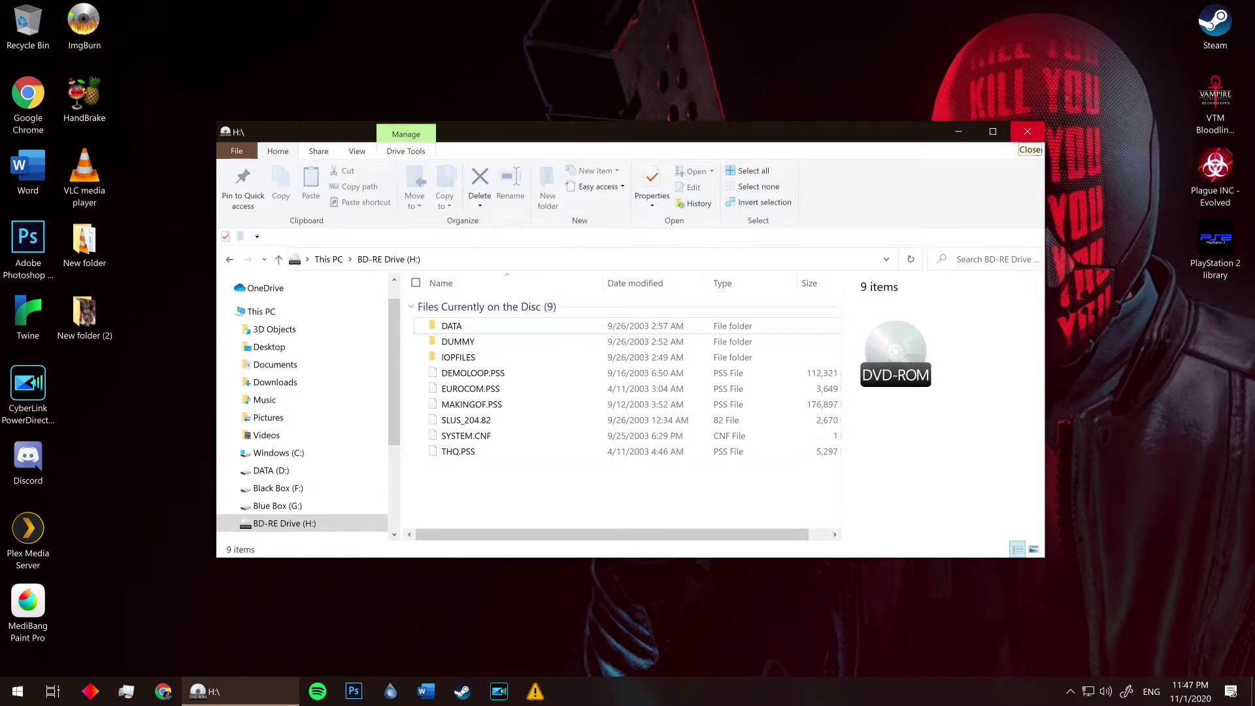
click(1028, 132)
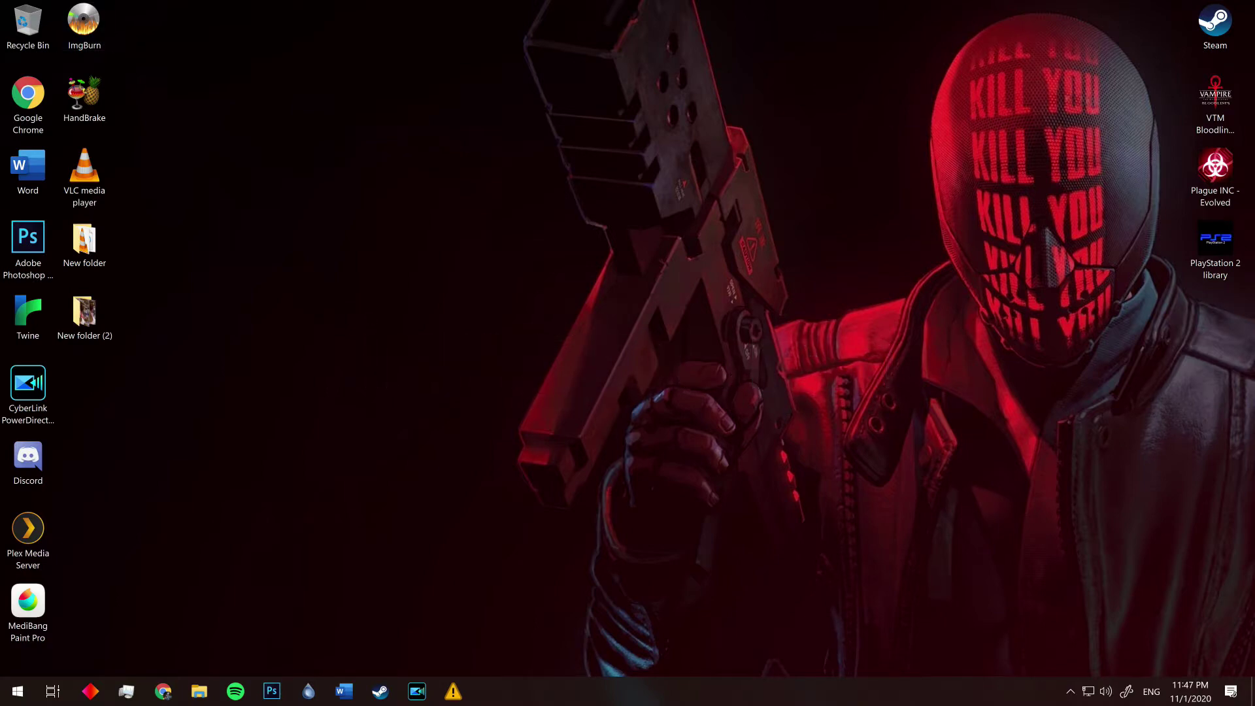
Open ImgBurn to create an image file from the disc, choosing D:\PCSX2\ISOs as the destination folder.
double_click(84, 23)
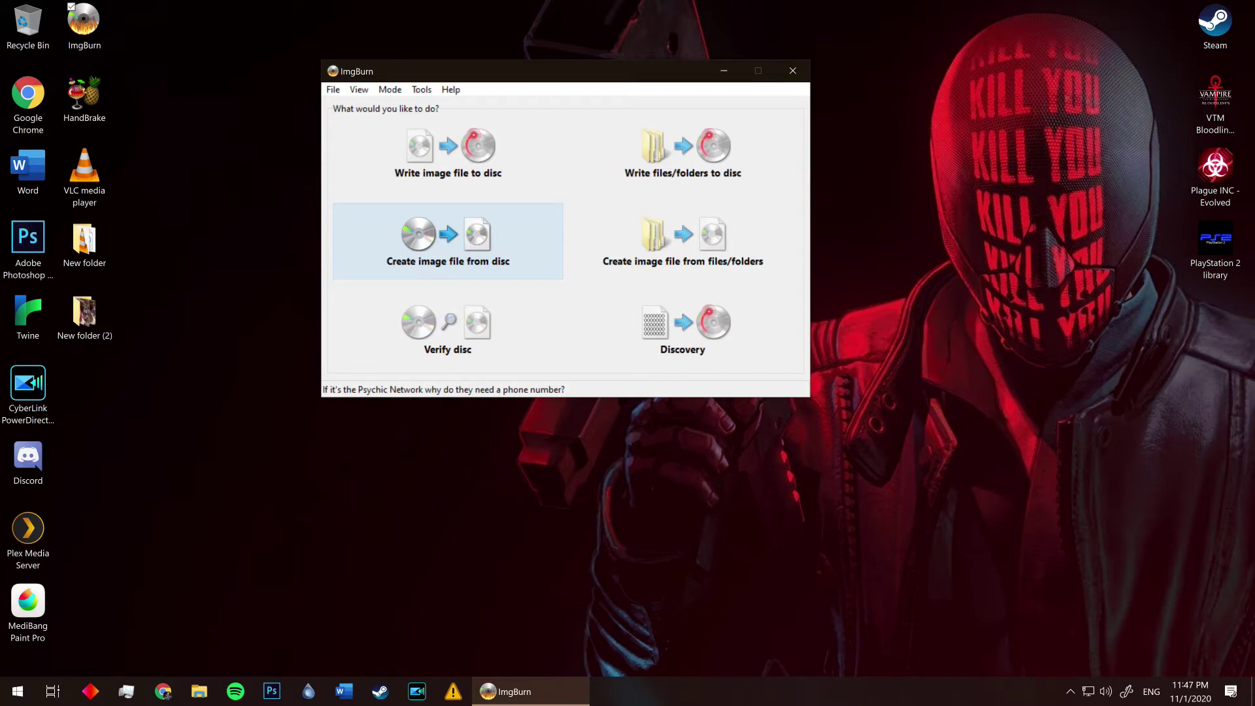
click(448, 235)
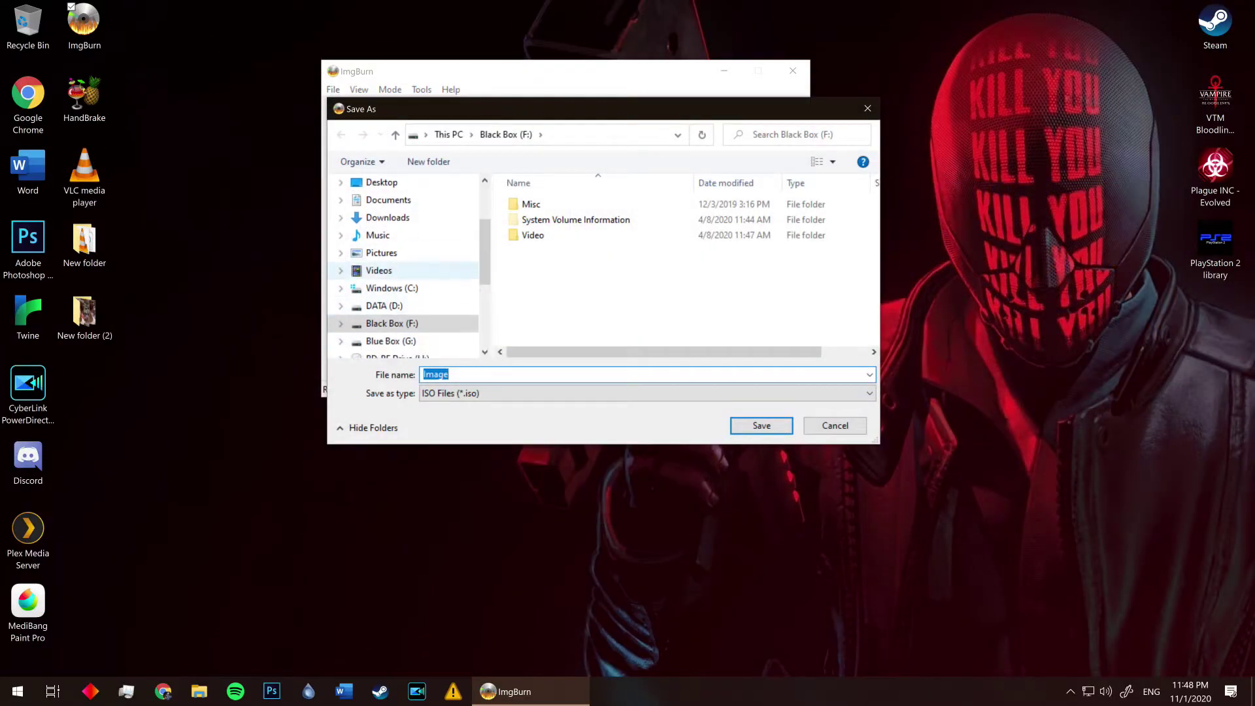
click(384, 288)
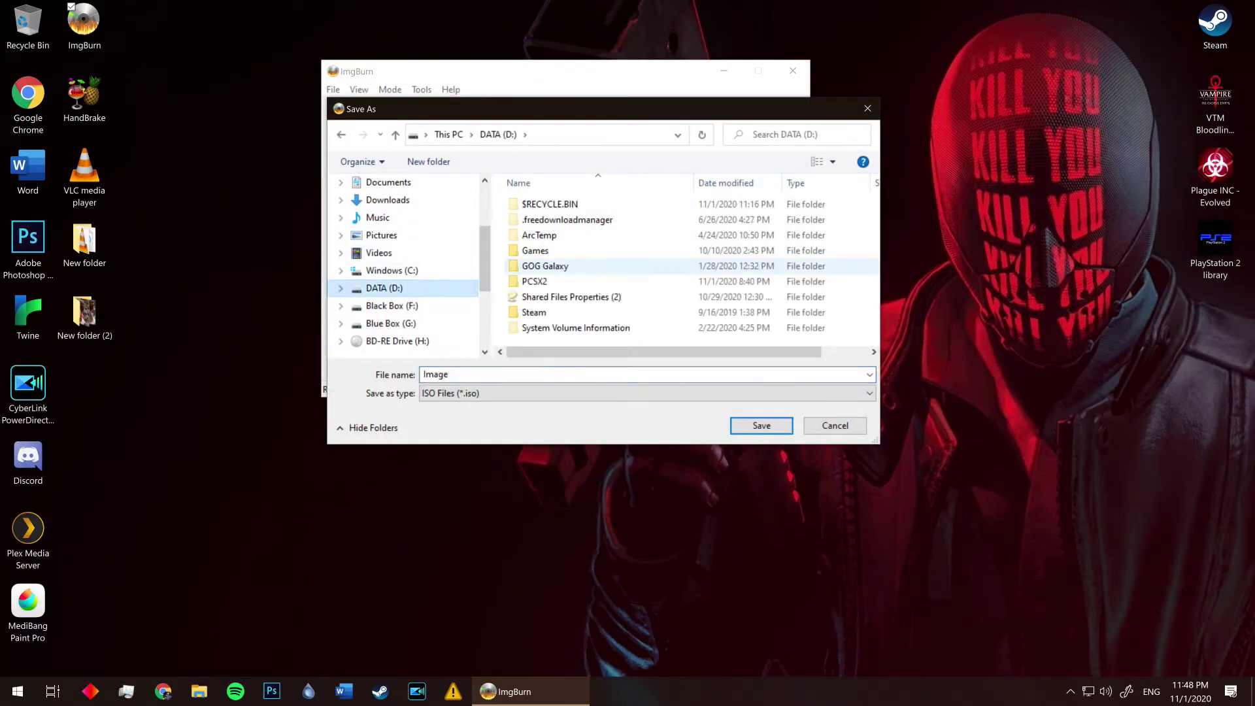
click(534, 281)
double_click(534, 282)
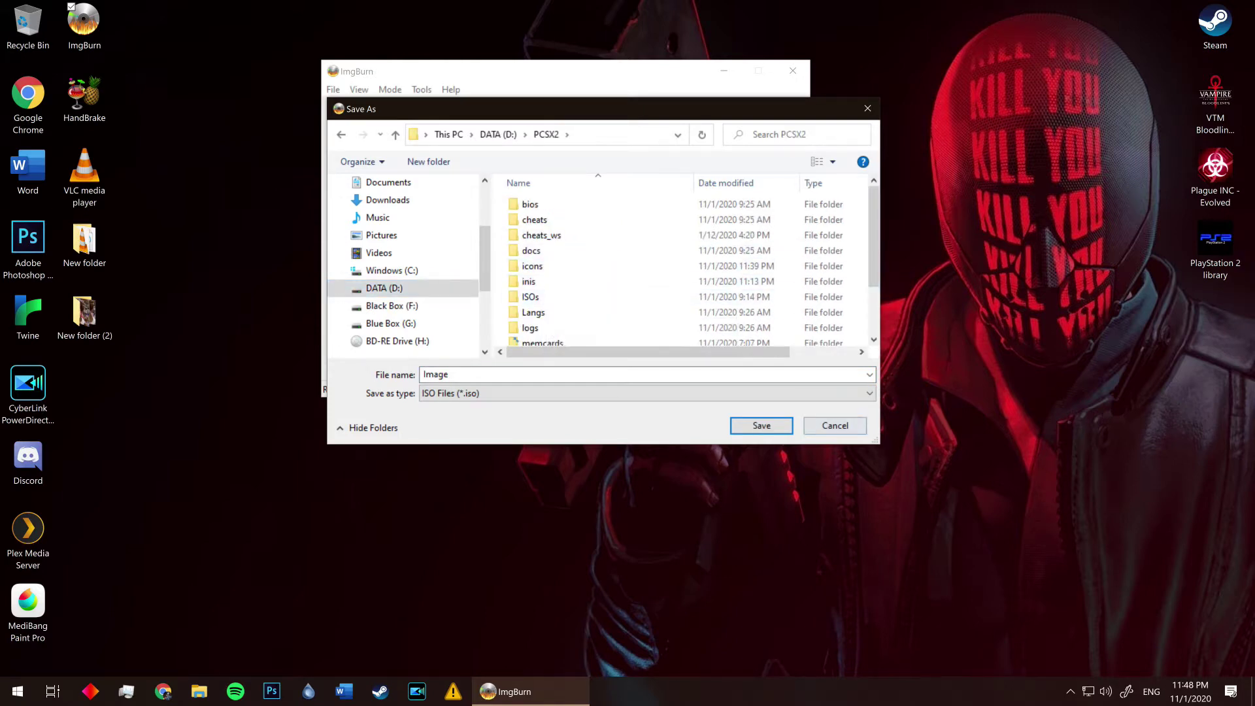
drag(876, 441, 1059, 577)
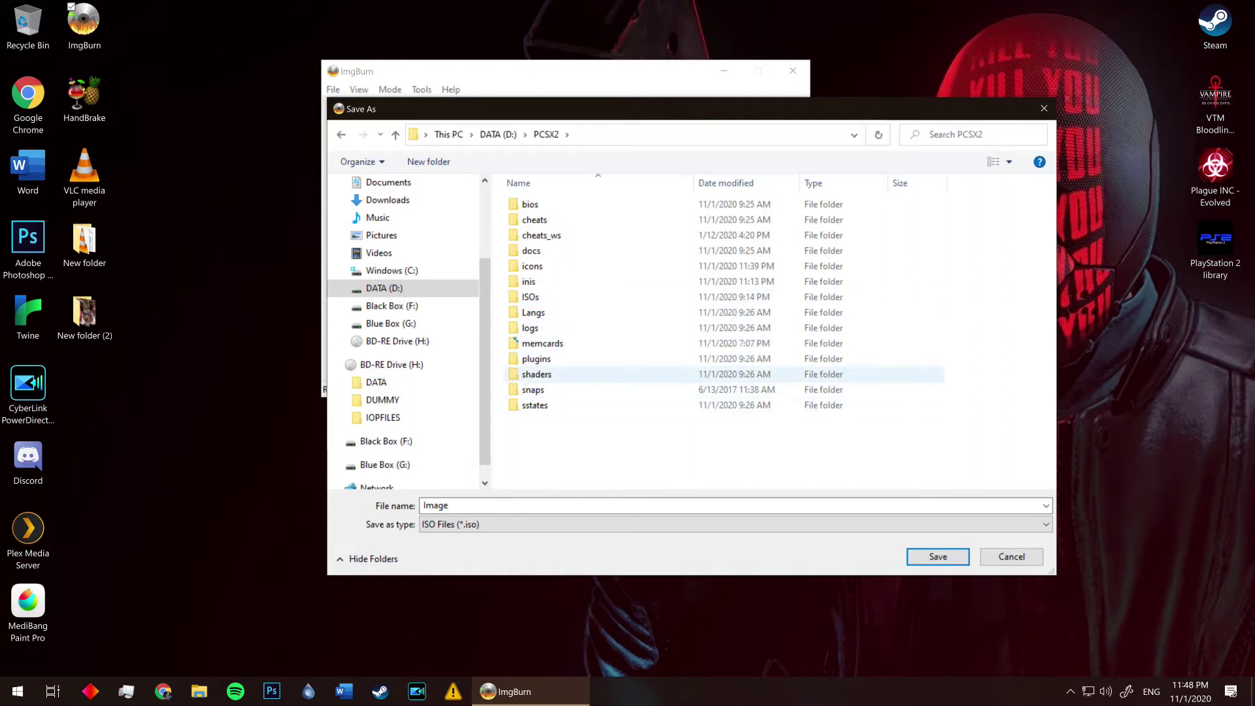
double_click(530, 296)
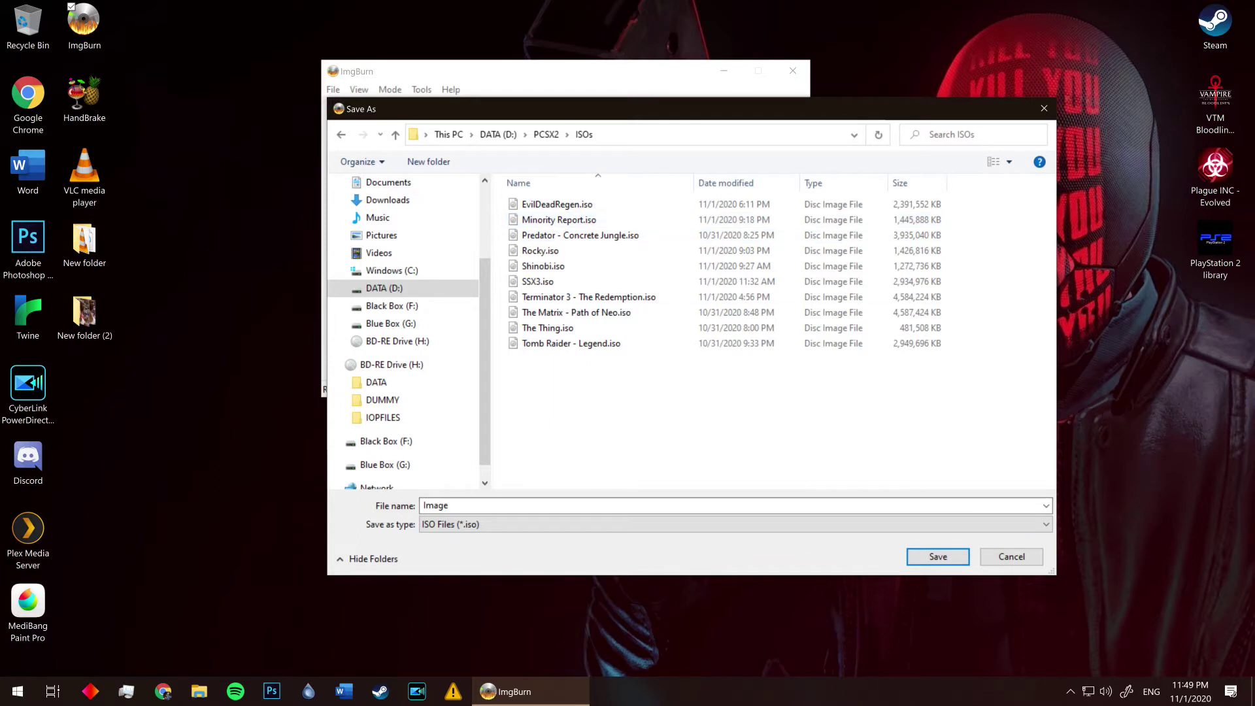
Save the image as "Sphinx and the Cursed Mummy", read the disc into the ISO file, and dismiss the completion message.
click(436, 505)
text(Sphinx and the Cursed Mummy)
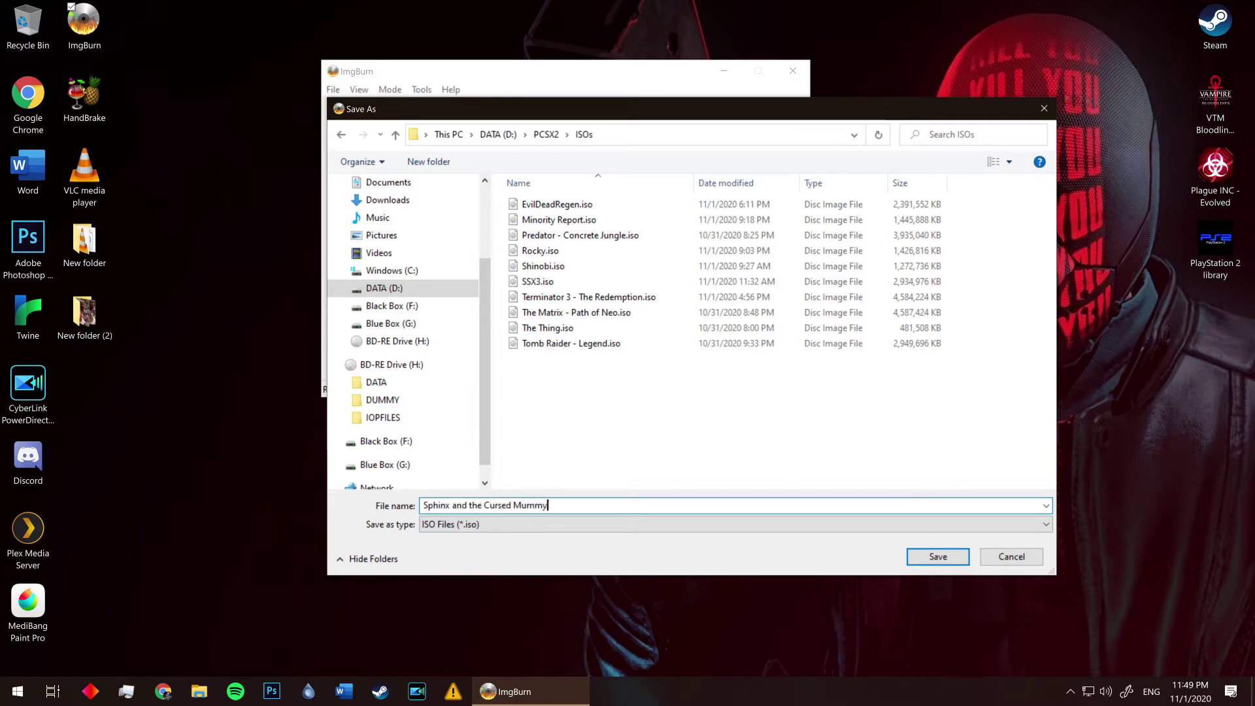
key(Return)
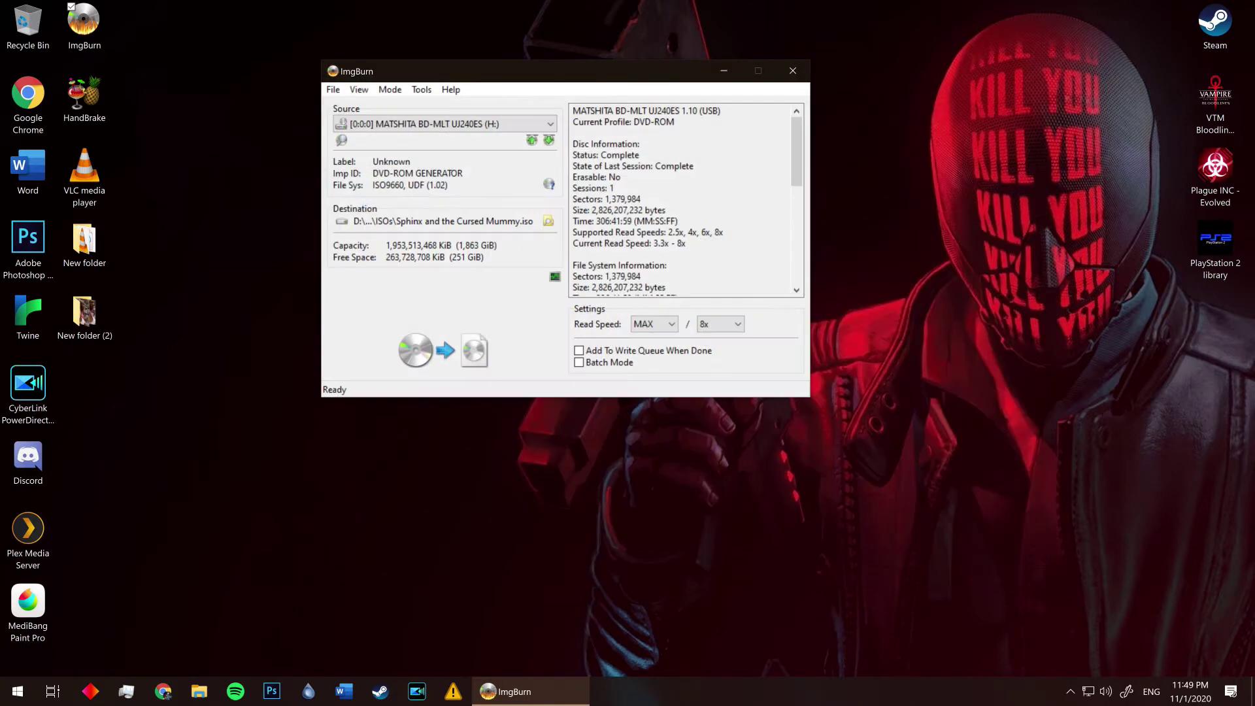
click(445, 350)
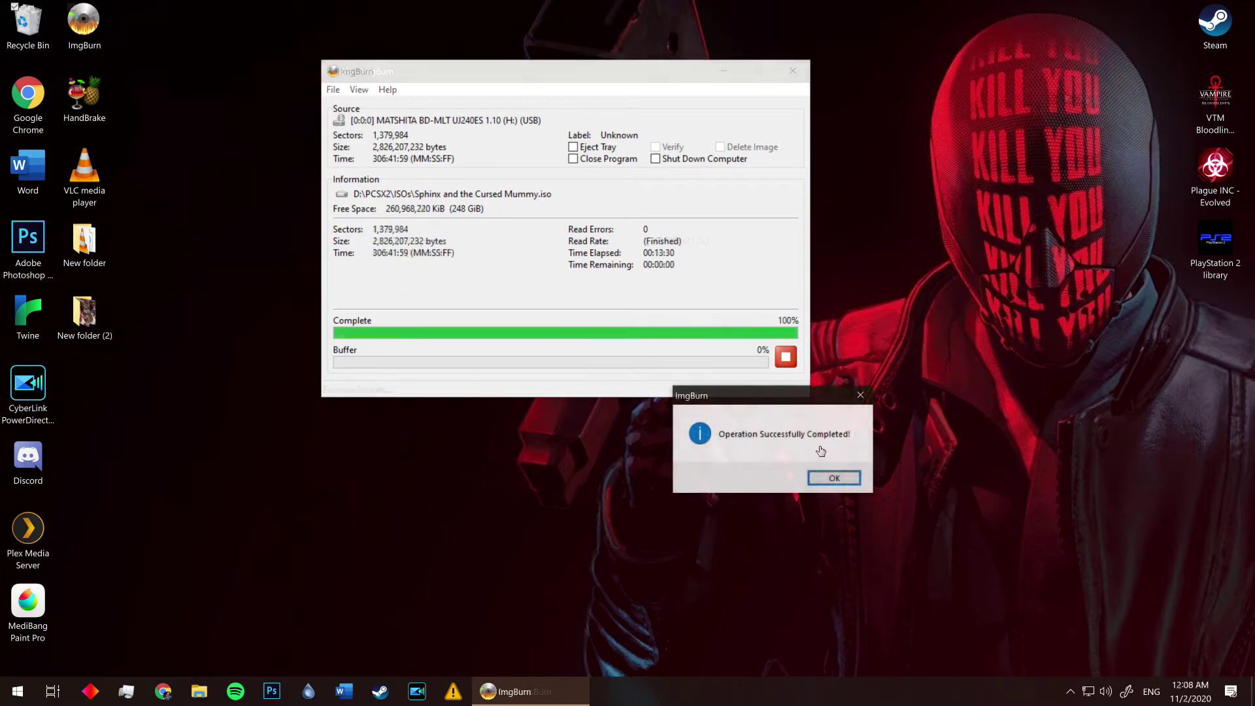
drag(775, 400, 593, 421)
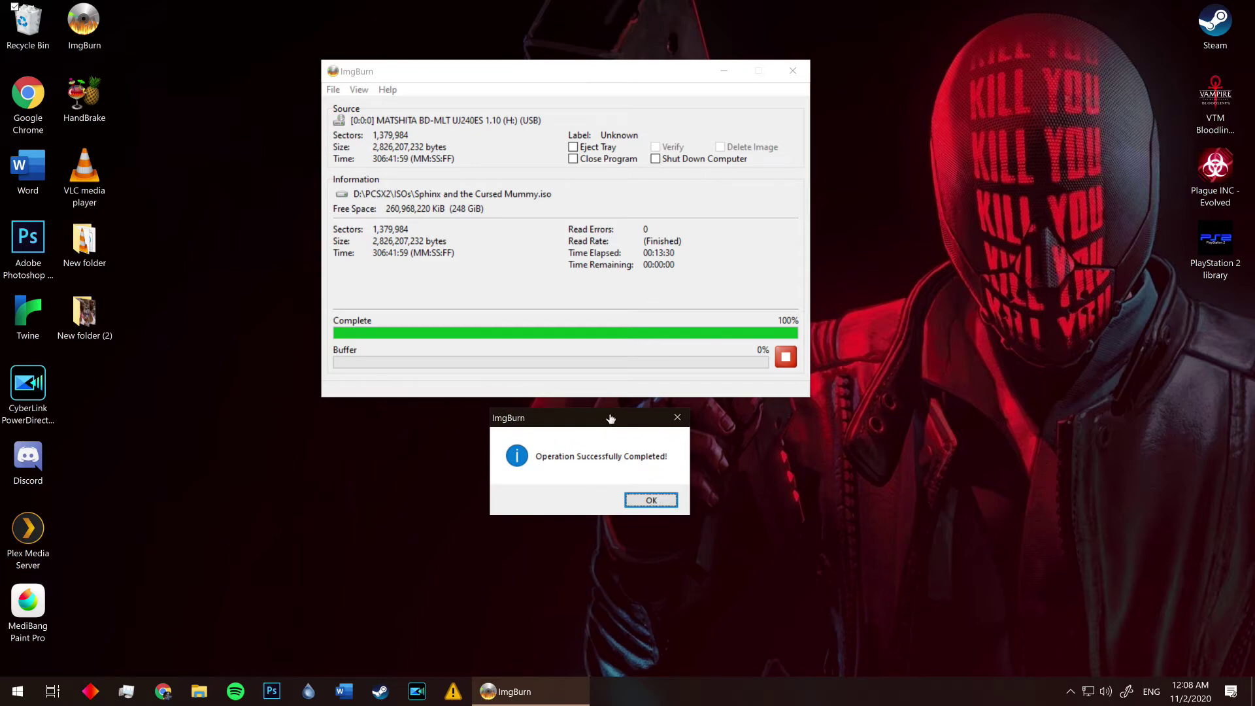
click(652, 502)
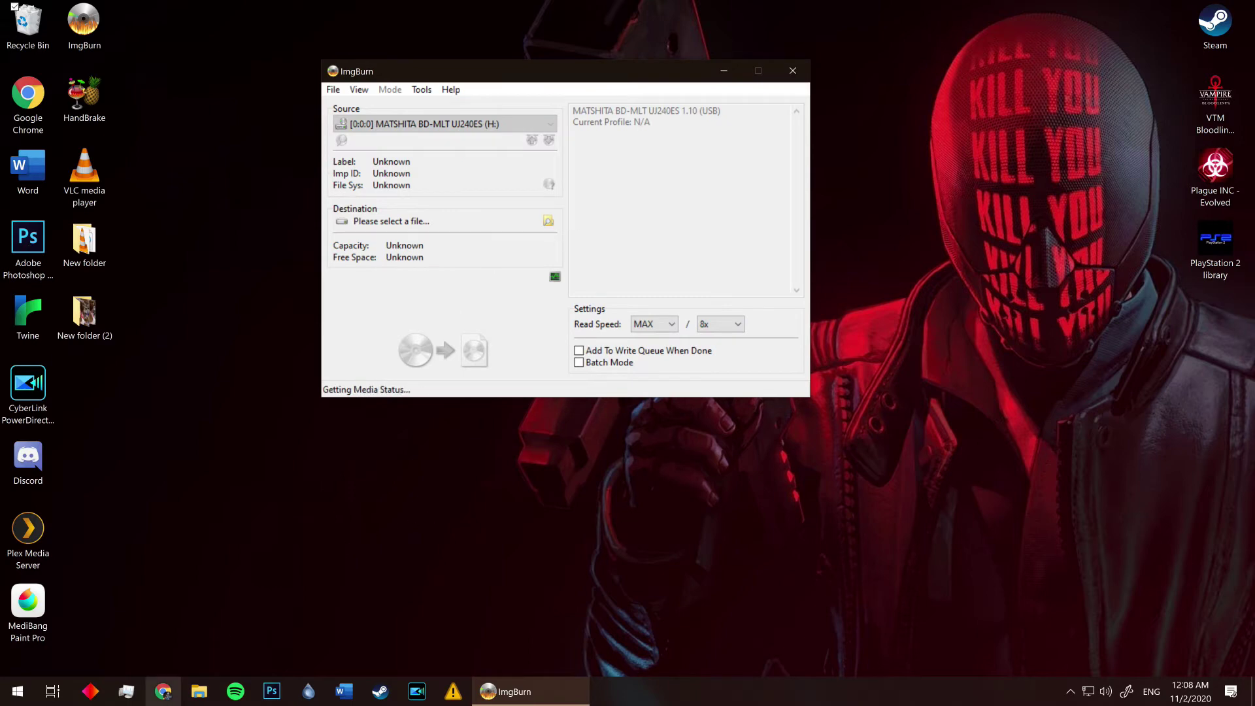
Check the new disc image in D:\PCSX2\ISOs in File Explorer and narrow the window to uncover the desktop.
click(199, 691)
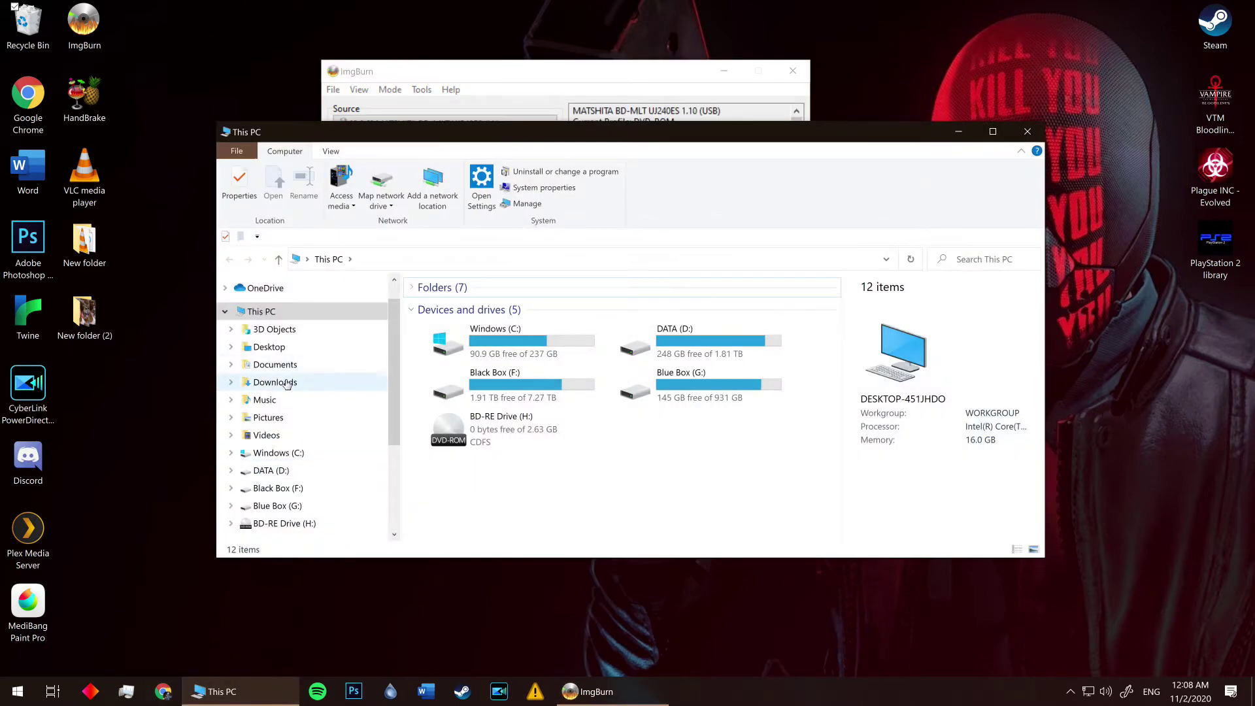
click(225, 293)
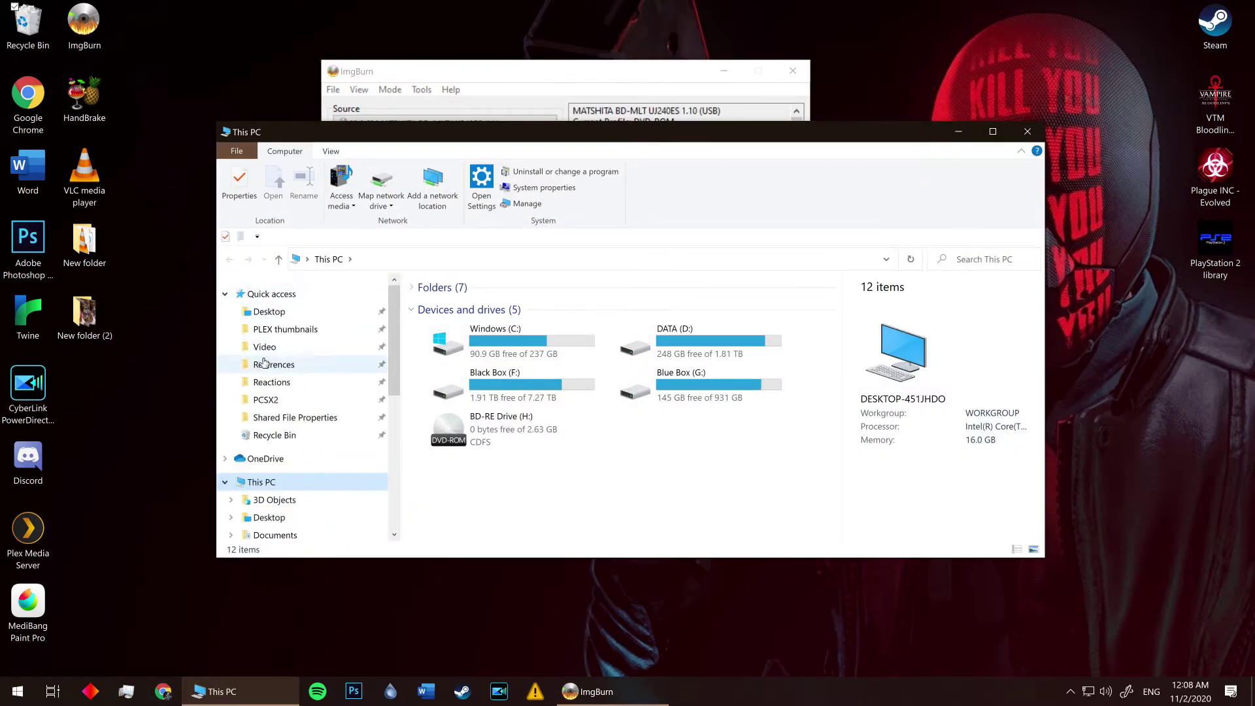
click(265, 400)
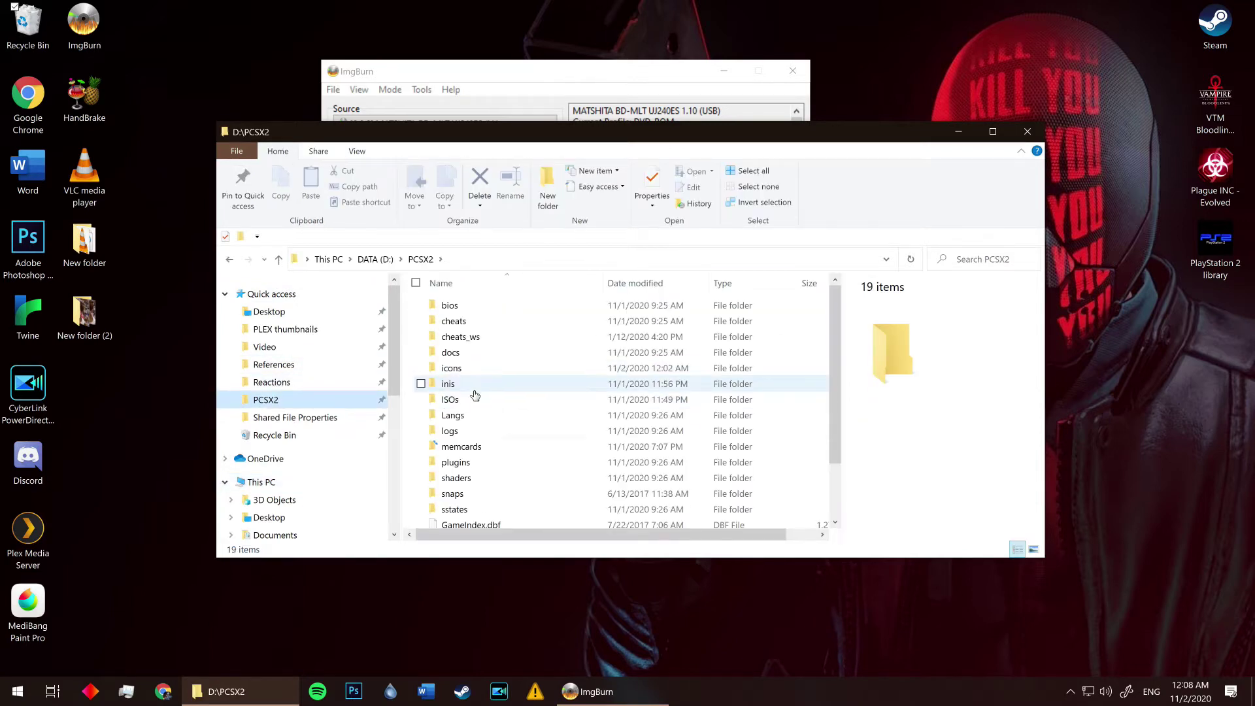
double_click(477, 400)
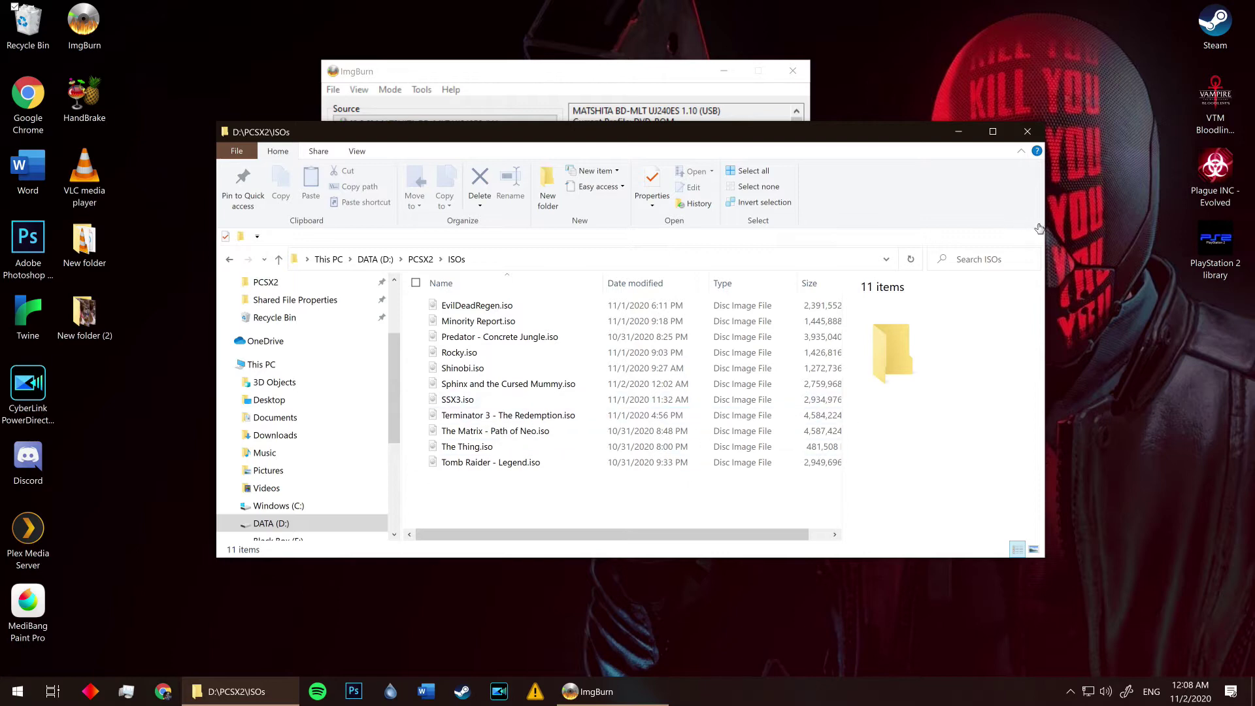
drag(1044, 229, 788, 245)
Create a desktop shortcut to pcsx2.exe from the PCSX2 folder and place it on a free area of the desktop.
click(420, 259)
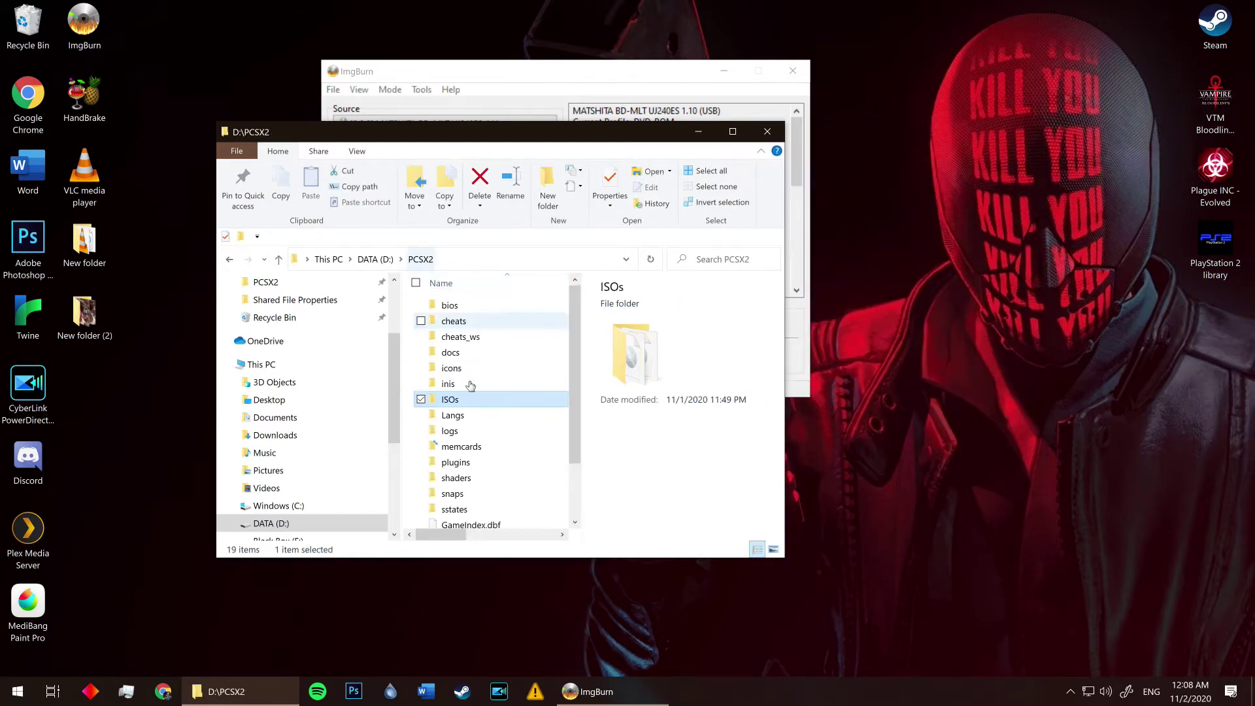
click(459, 474)
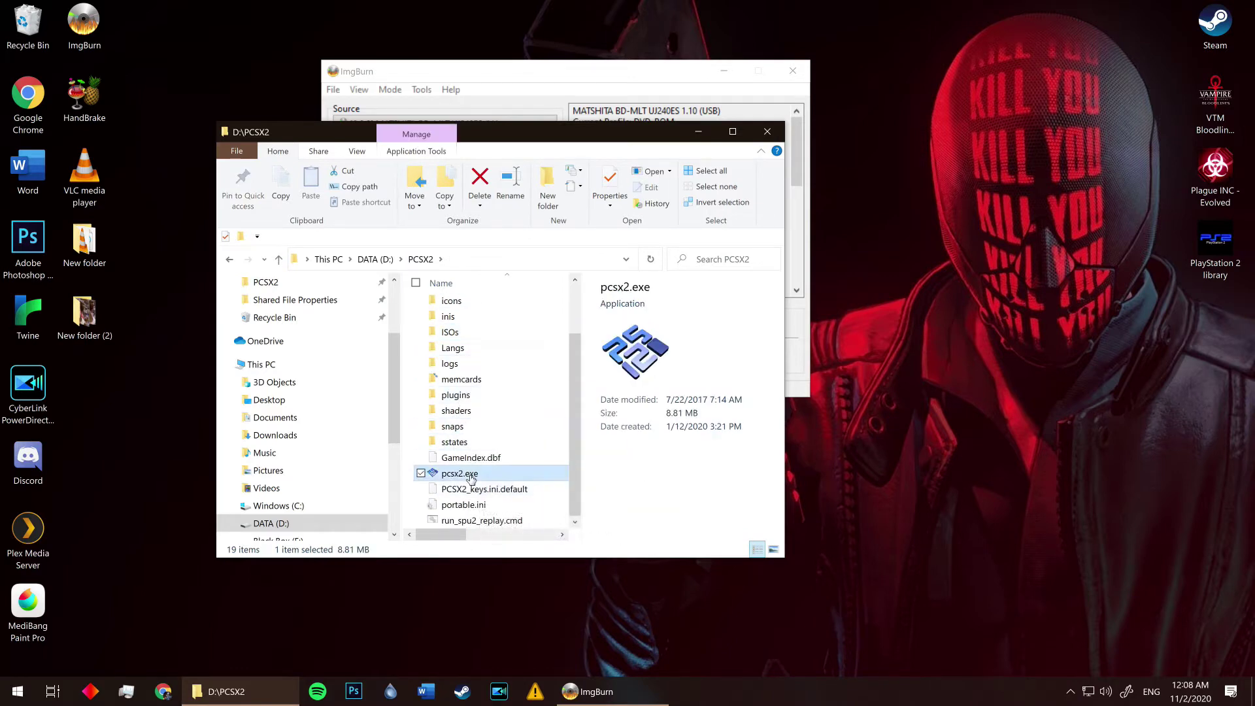
right_click(464, 473)
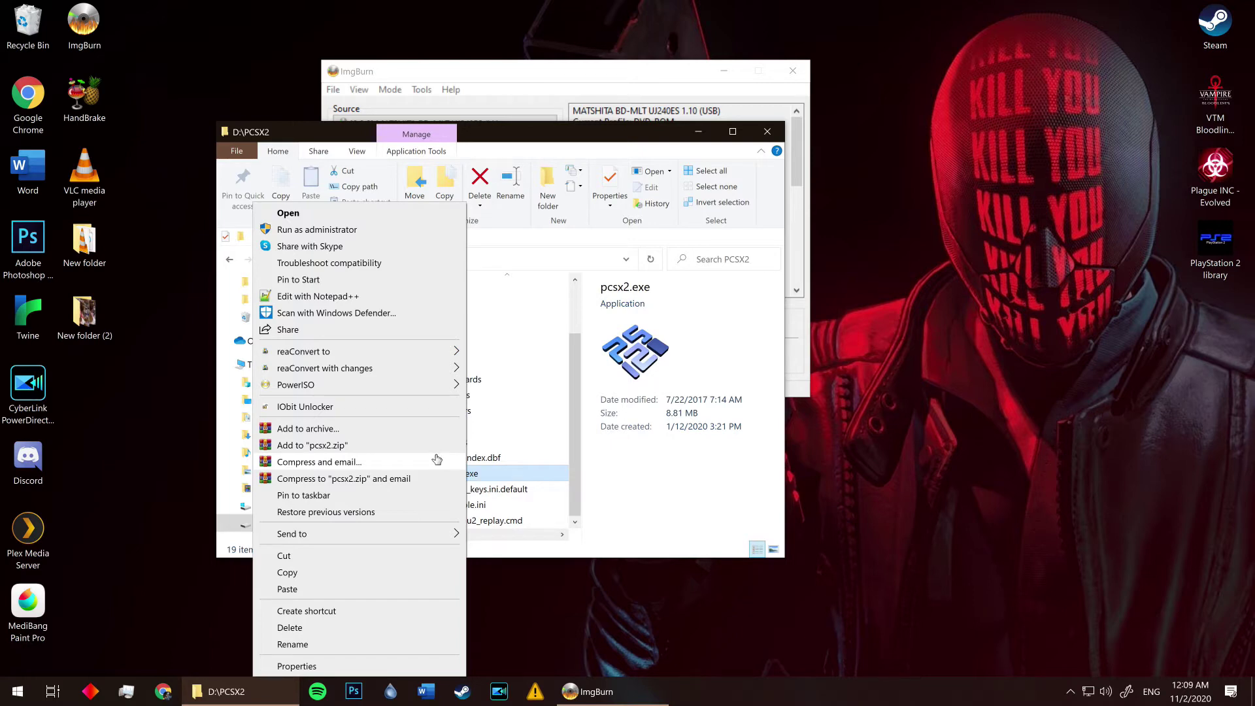
mouse_move(451, 534)
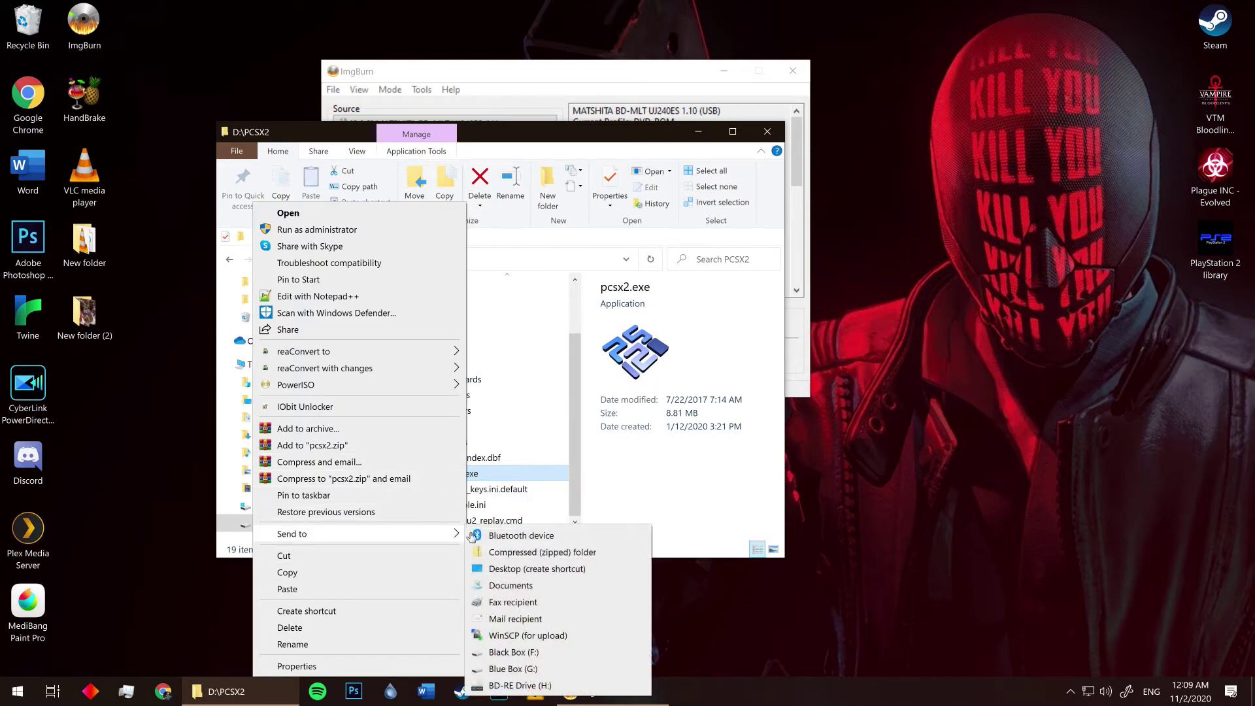
click(540, 569)
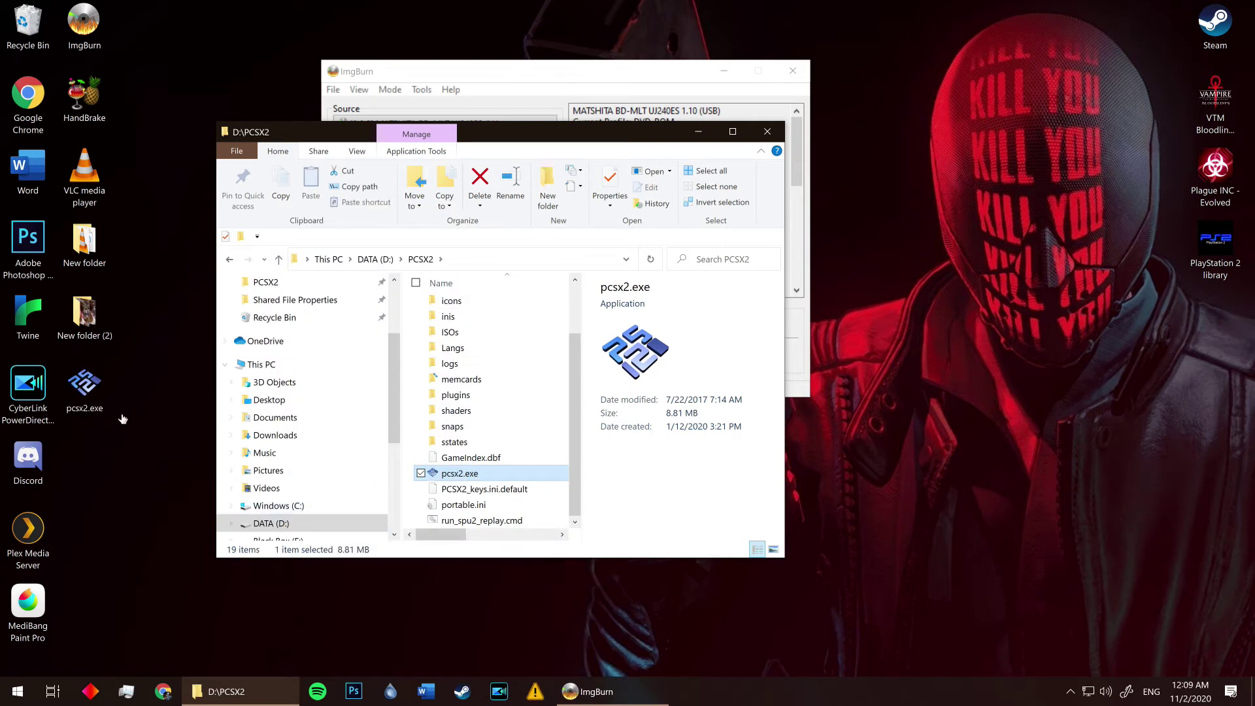
drag(85, 389, 989, 400)
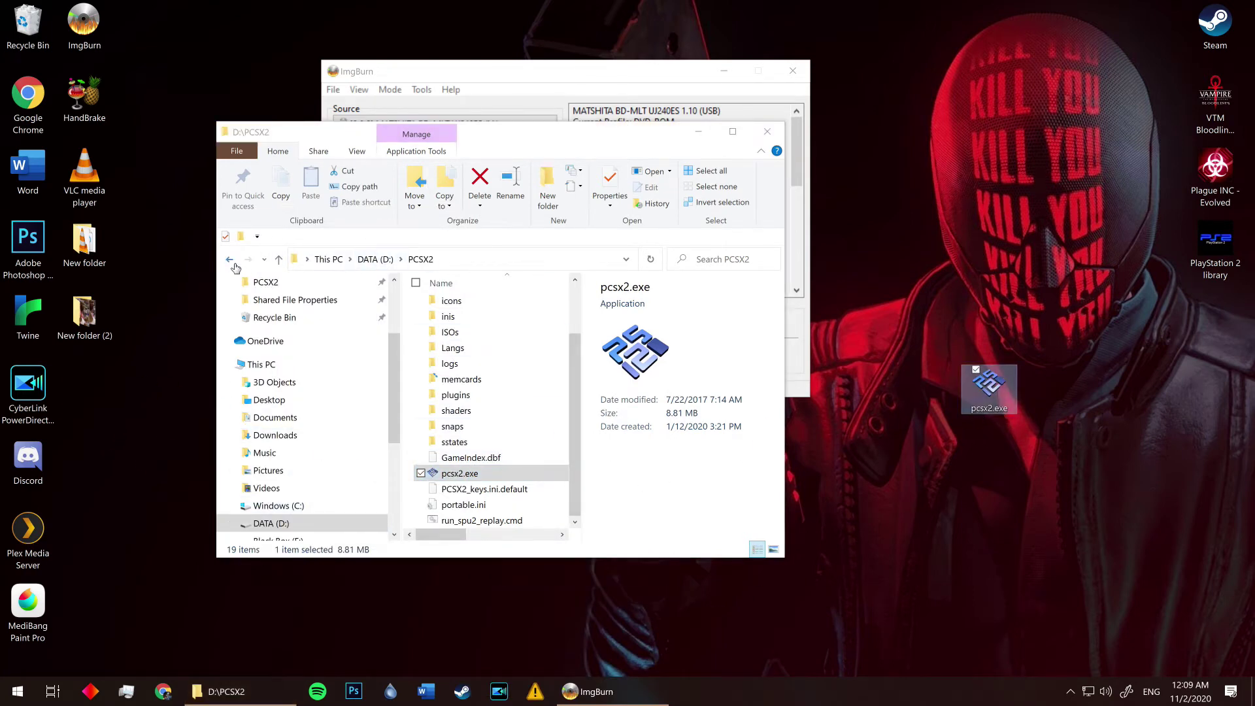
Create a desktop shortcut to Sphinx and the Cursed Mummy.iso from the ISOs folder.
double_click(450, 332)
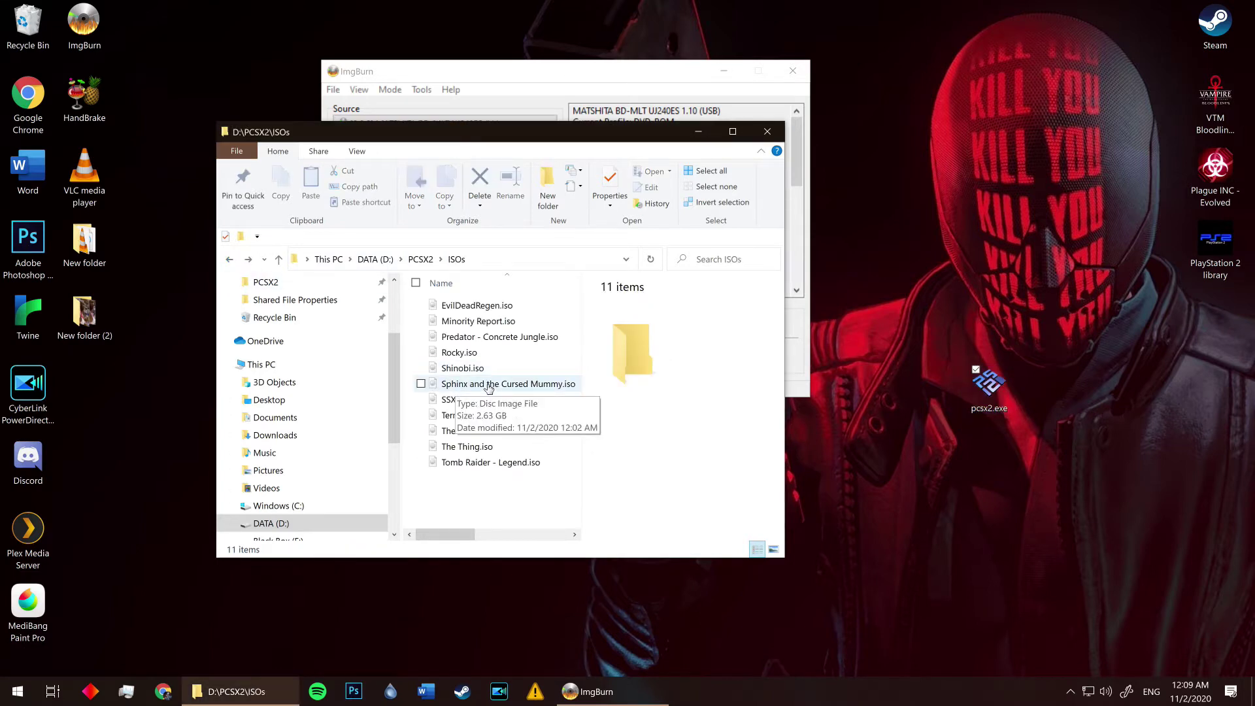
right_click(493, 389)
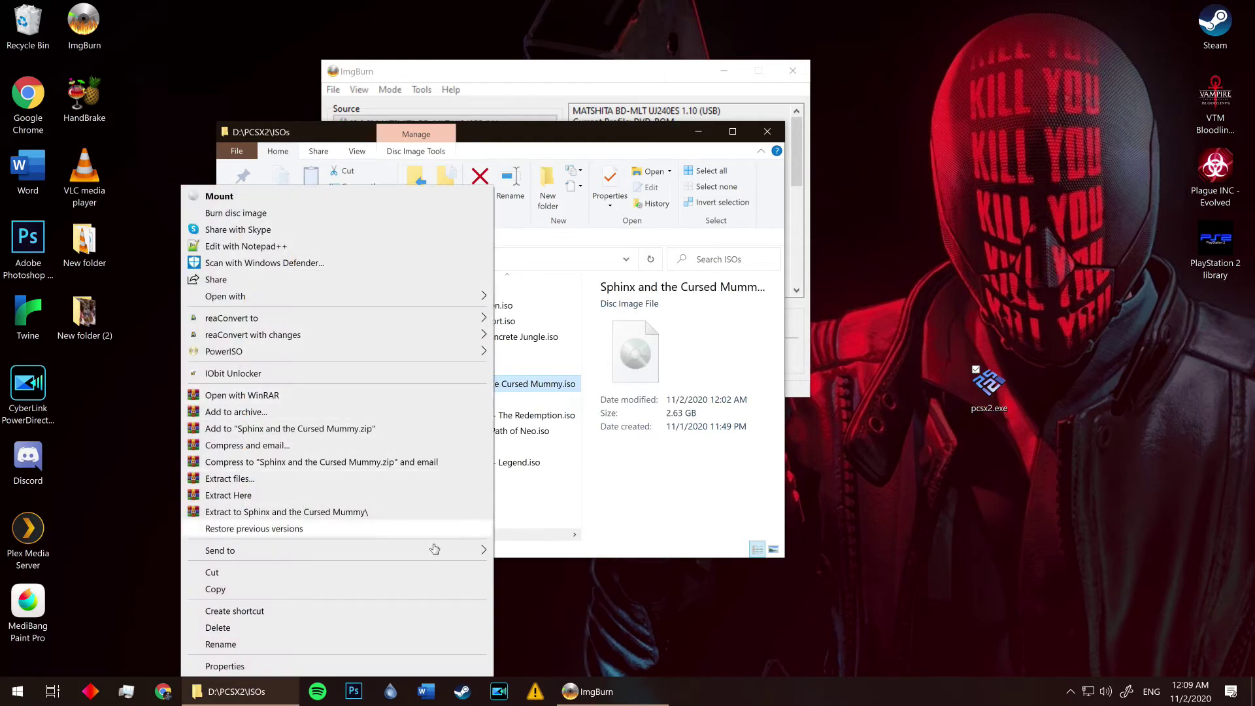
mouse_move(435, 549)
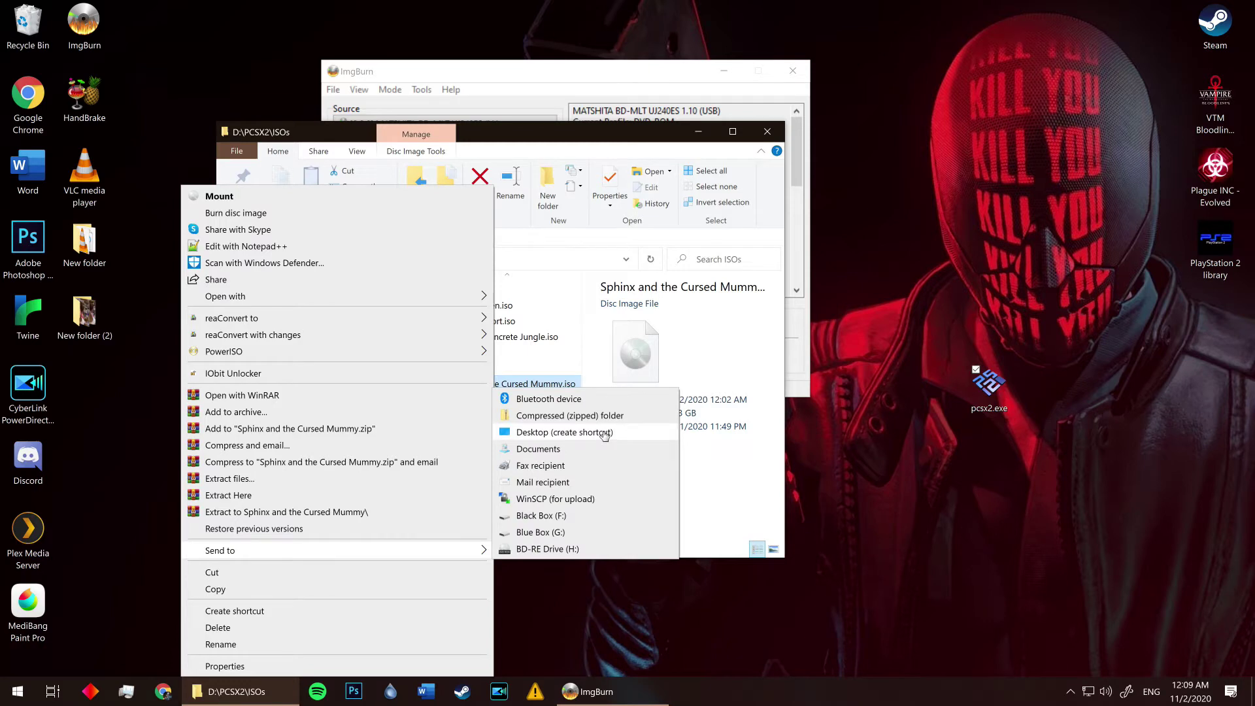
click(605, 436)
Copy the full target path from the ISO shortcut's properties, cancel the properties, and delete that shortcut from the desktop.
right_click(103, 418)
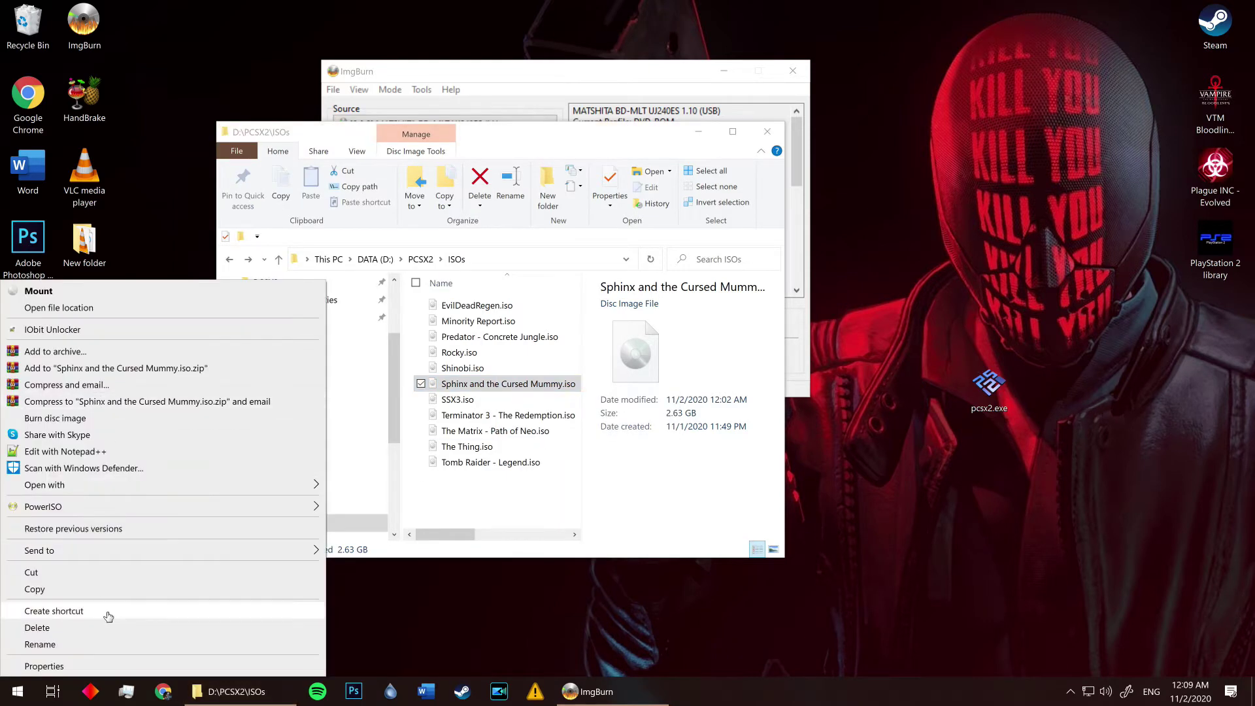
click(109, 666)
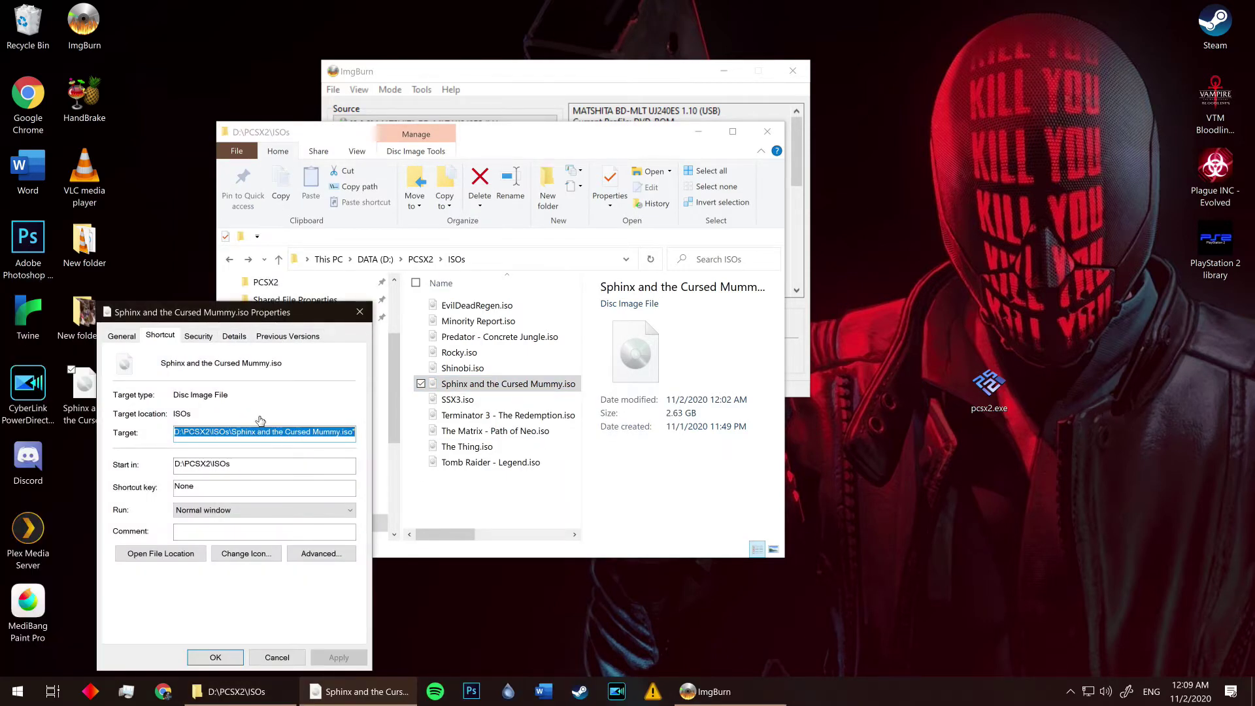
right_click(261, 432)
click(147, 472)
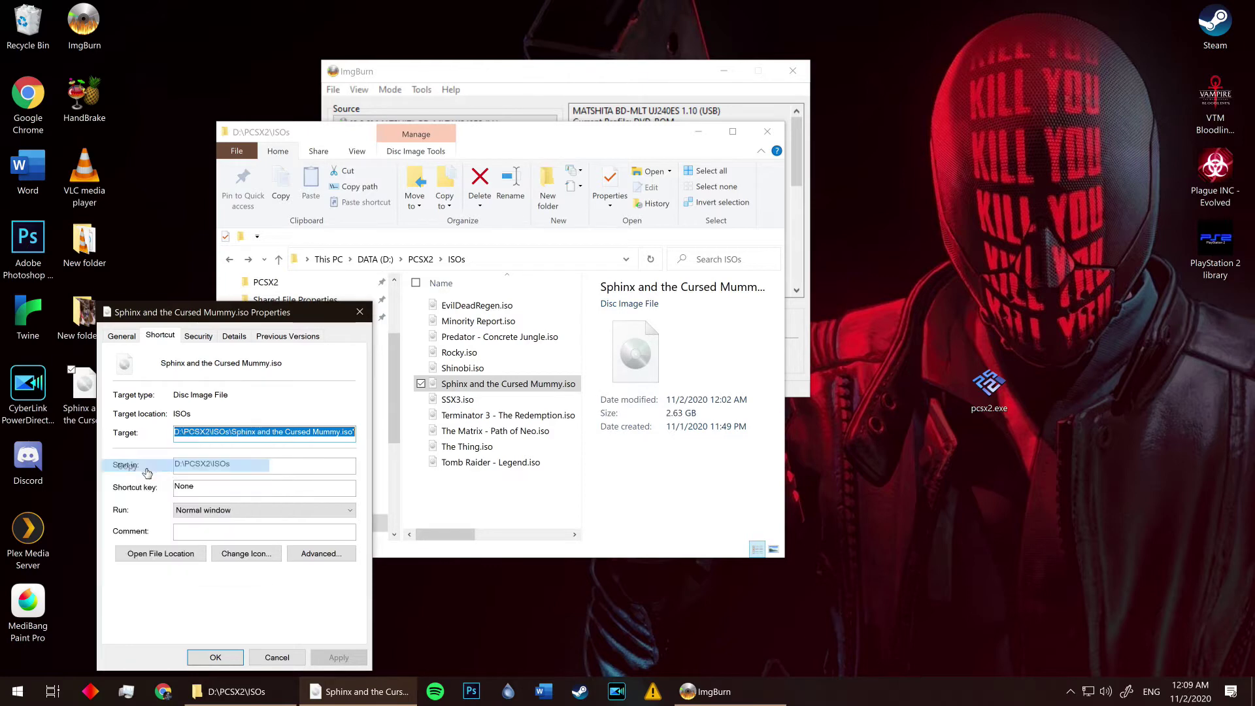
drag(178, 430, 146, 420)
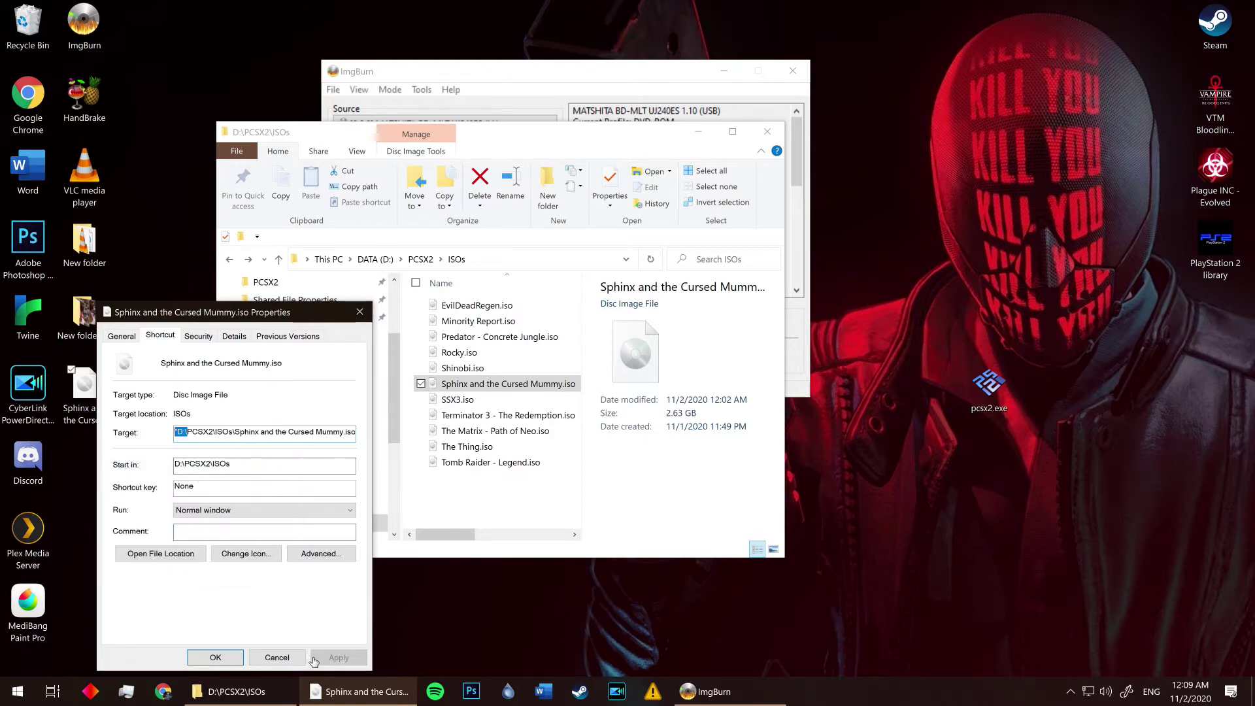
click(277, 657)
click(93, 406)
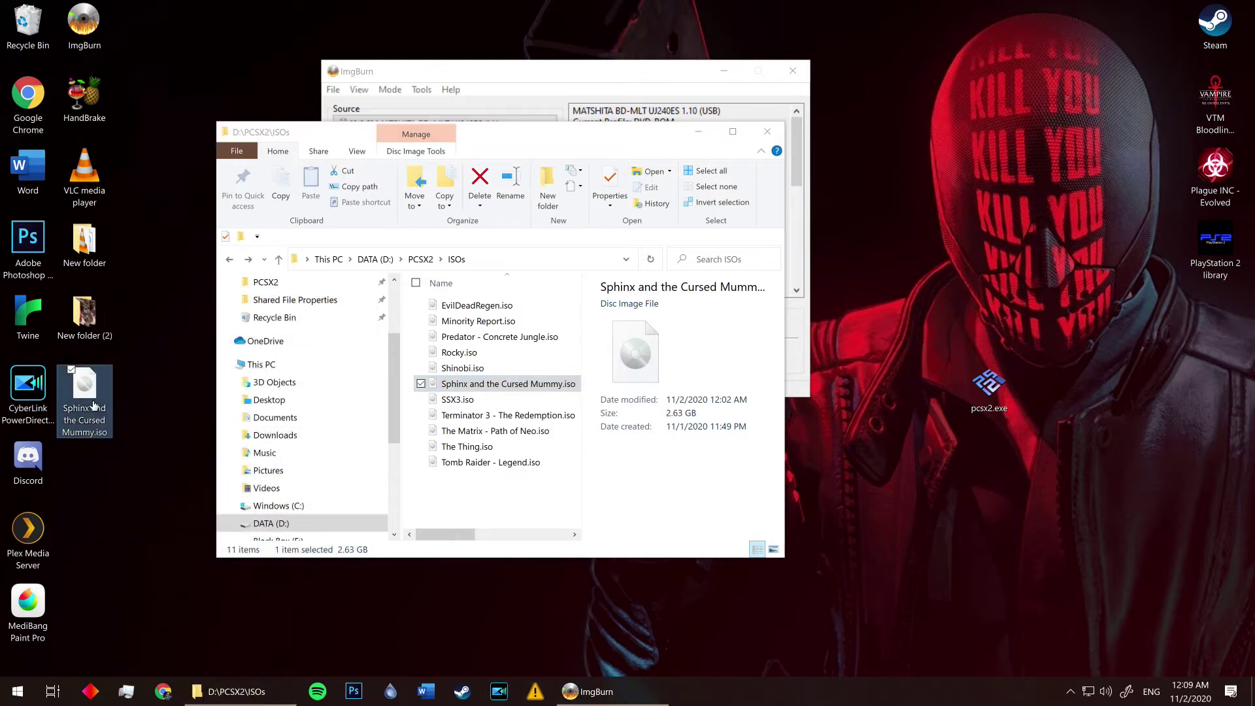
key(Delete)
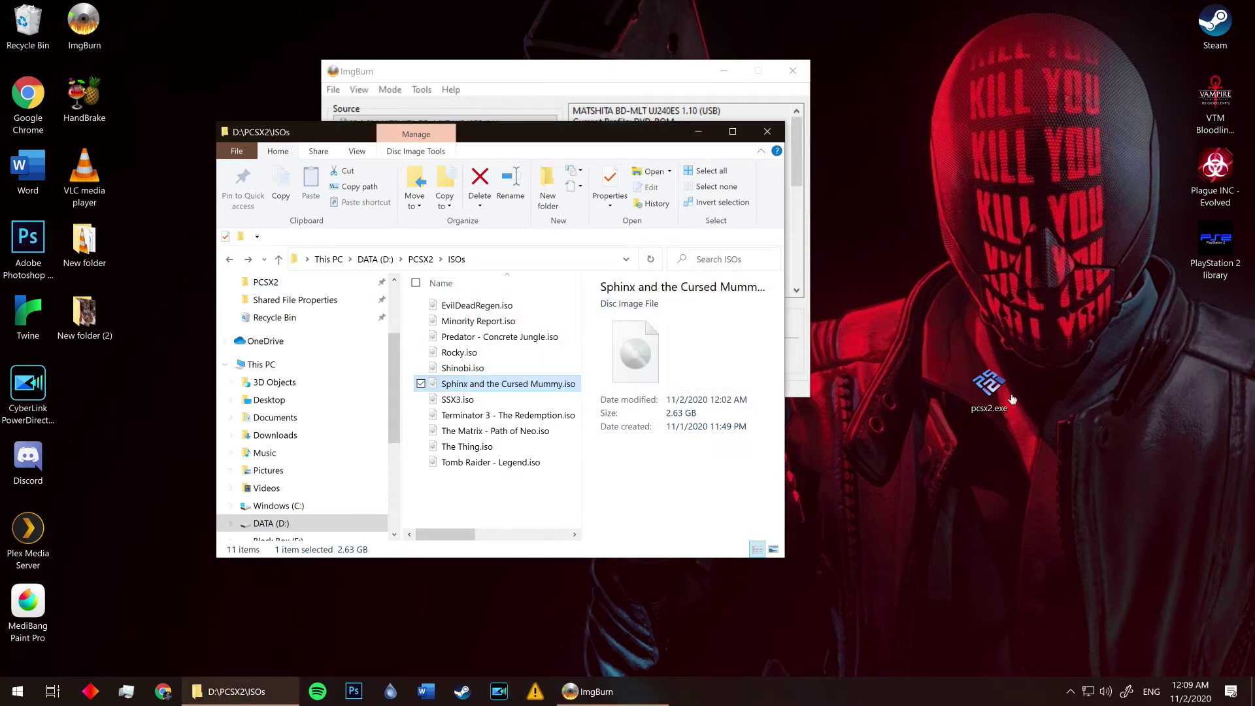
Append a space and the copied path "D:\PCSX2\ISOs\Sphinx and the Cursed Mummy.iso" to the target in the pcsx2.exe desktop shortcut's properties.
right_click(999, 390)
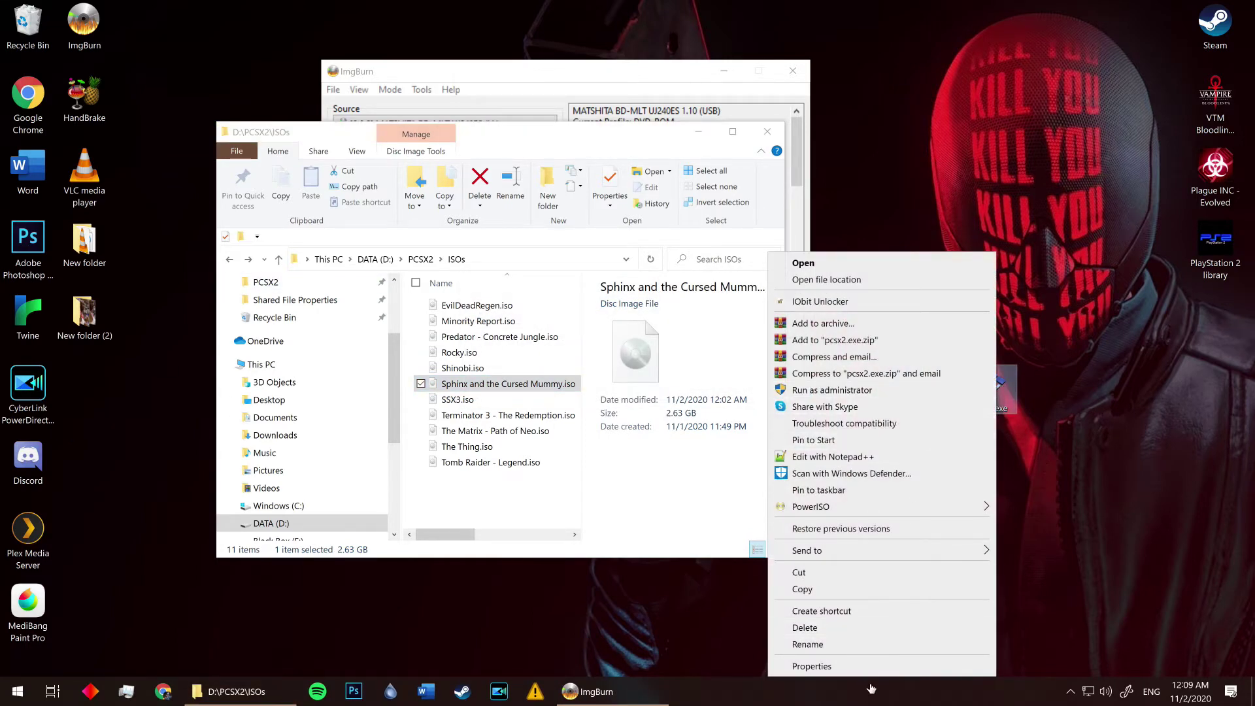
click(874, 667)
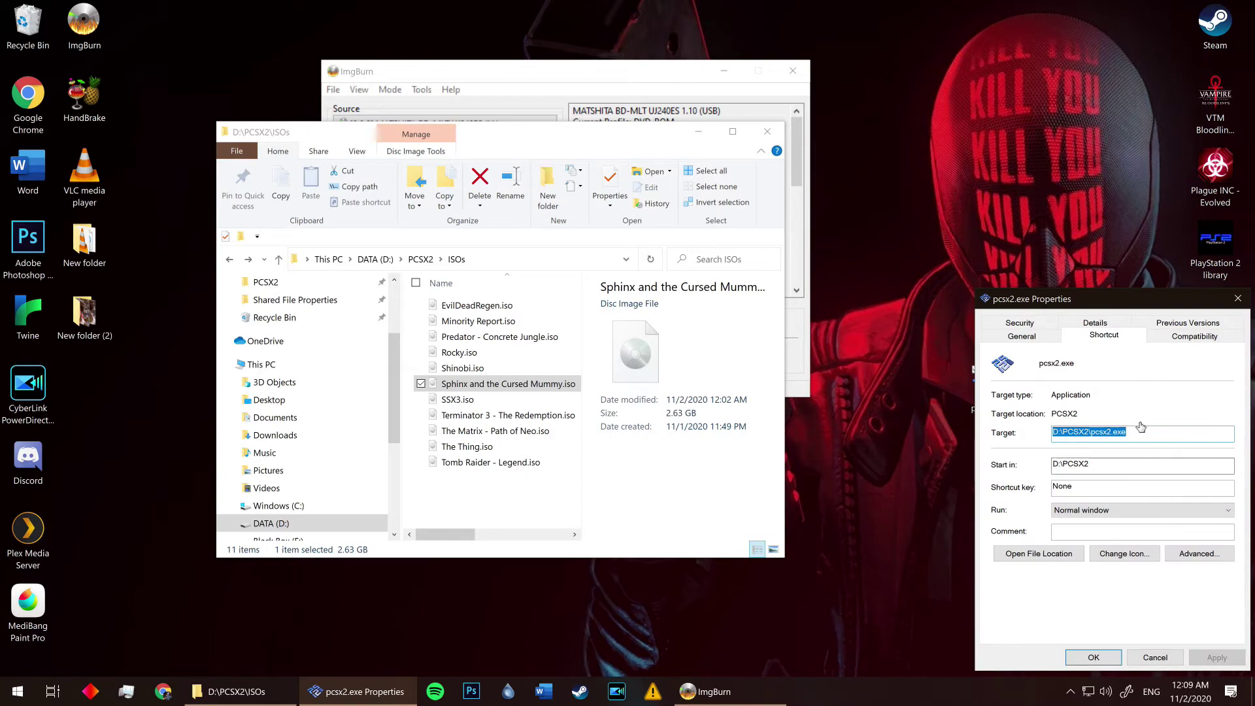
click(1140, 426)
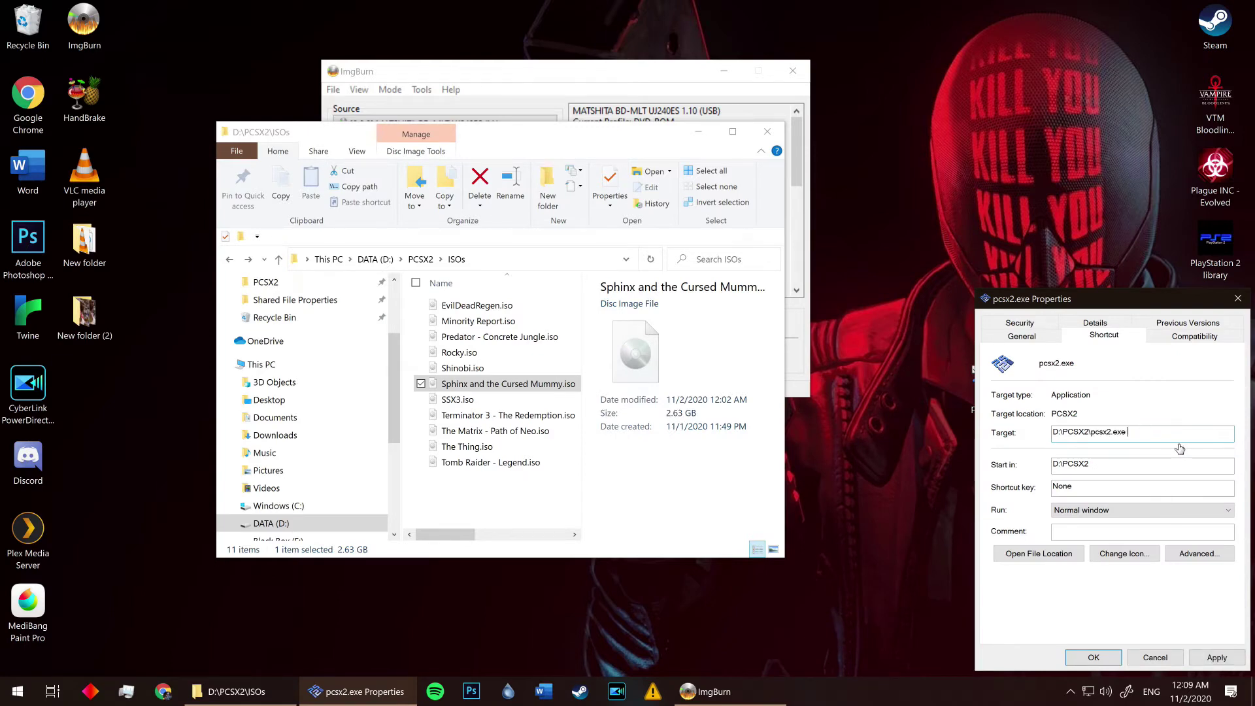
key(ctrl+v)
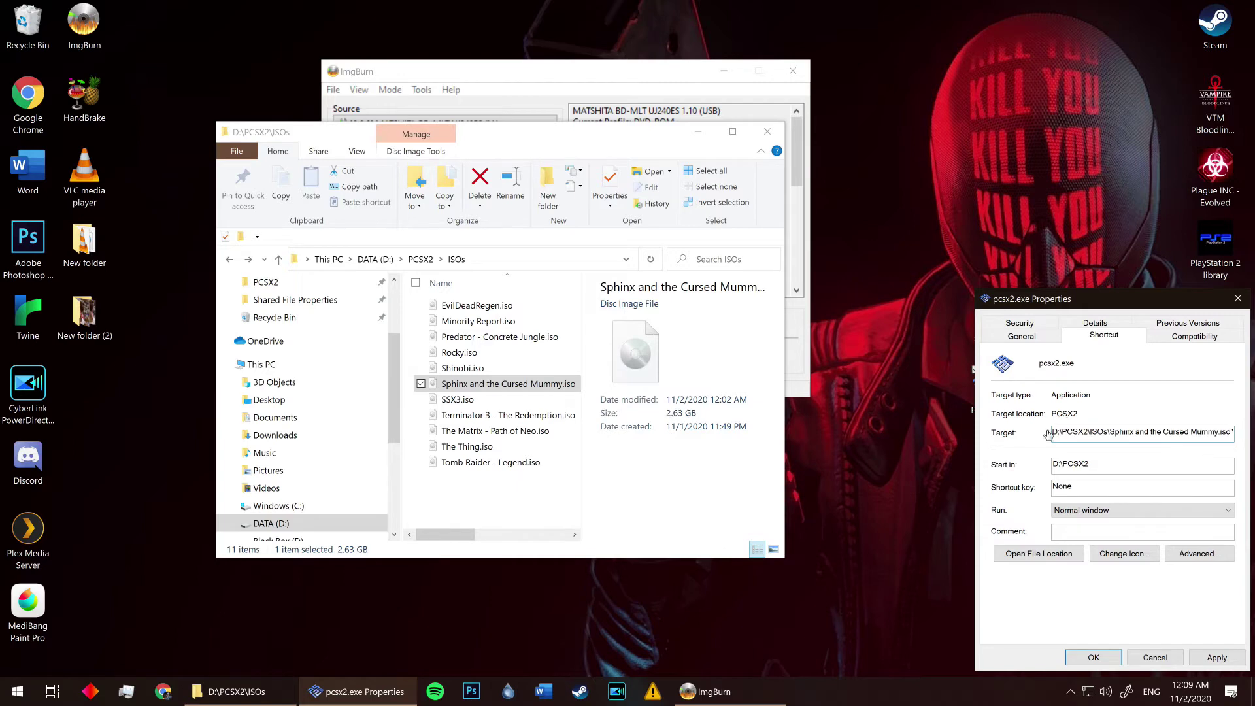
drag(1052, 429, 1020, 424)
click(1111, 413)
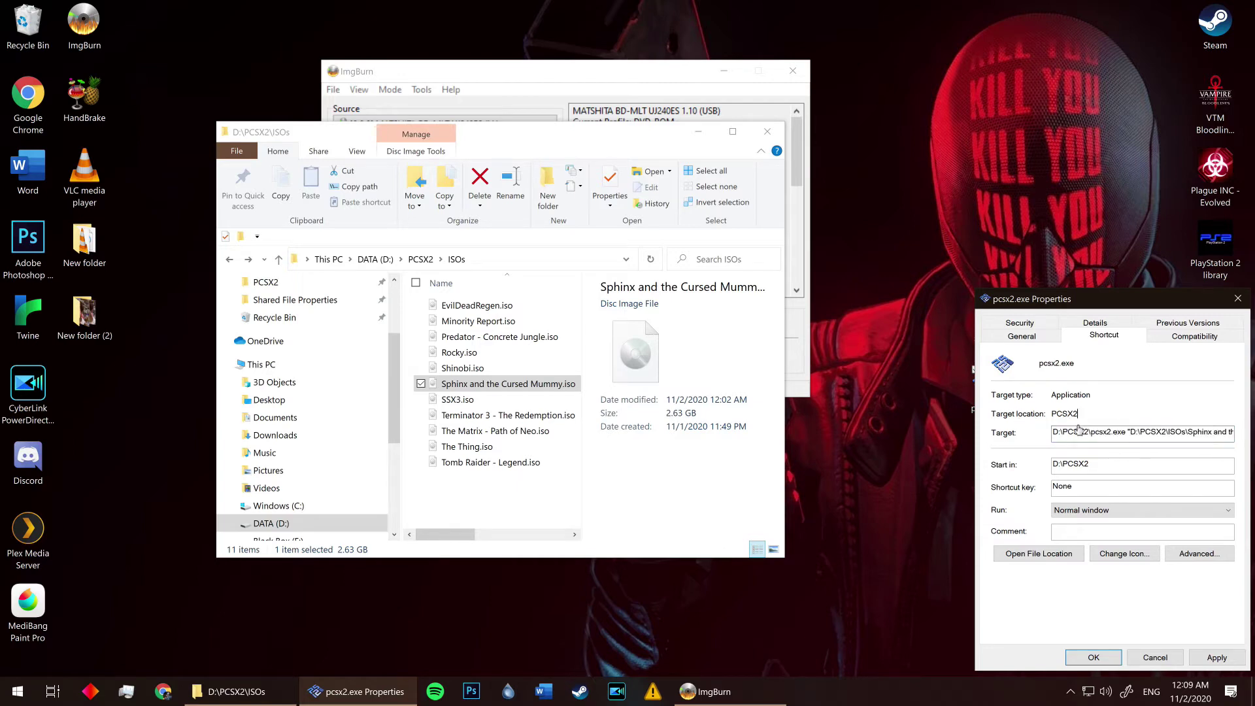
Add a space and --nogui after the quoted ISO path at the end of the shortcut's target.
drag(1052, 432, 1239, 413)
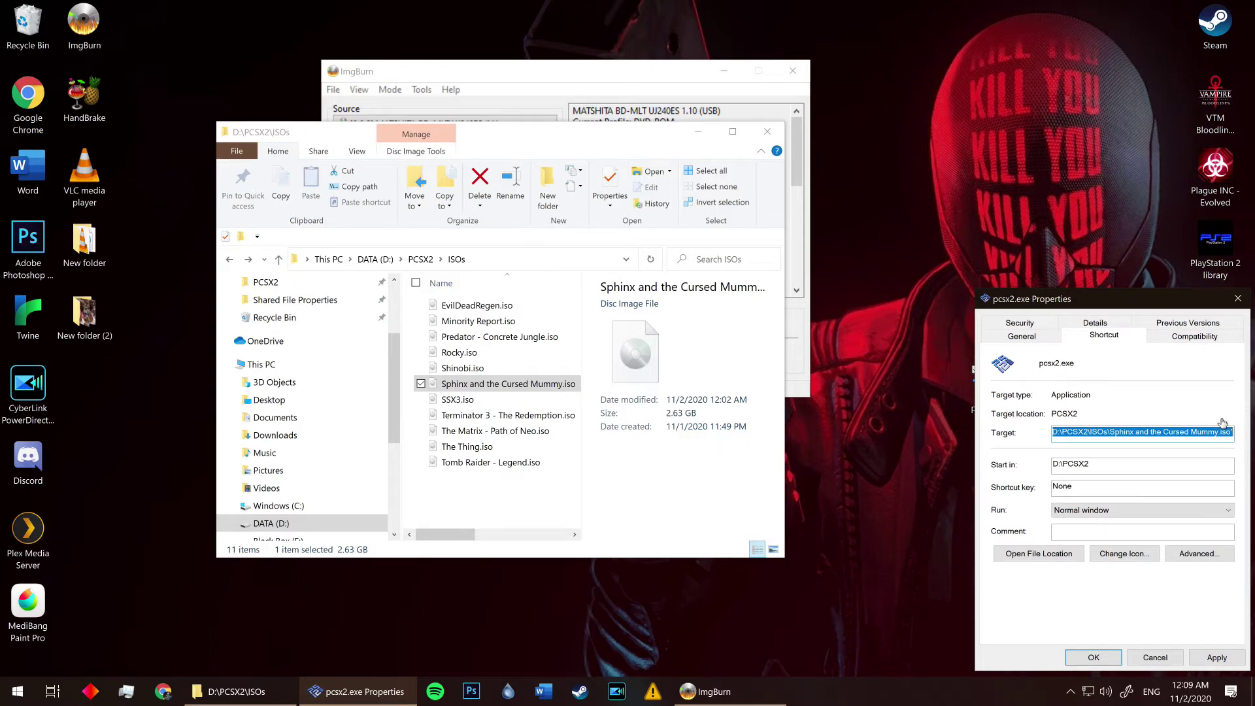
click(1231, 431)
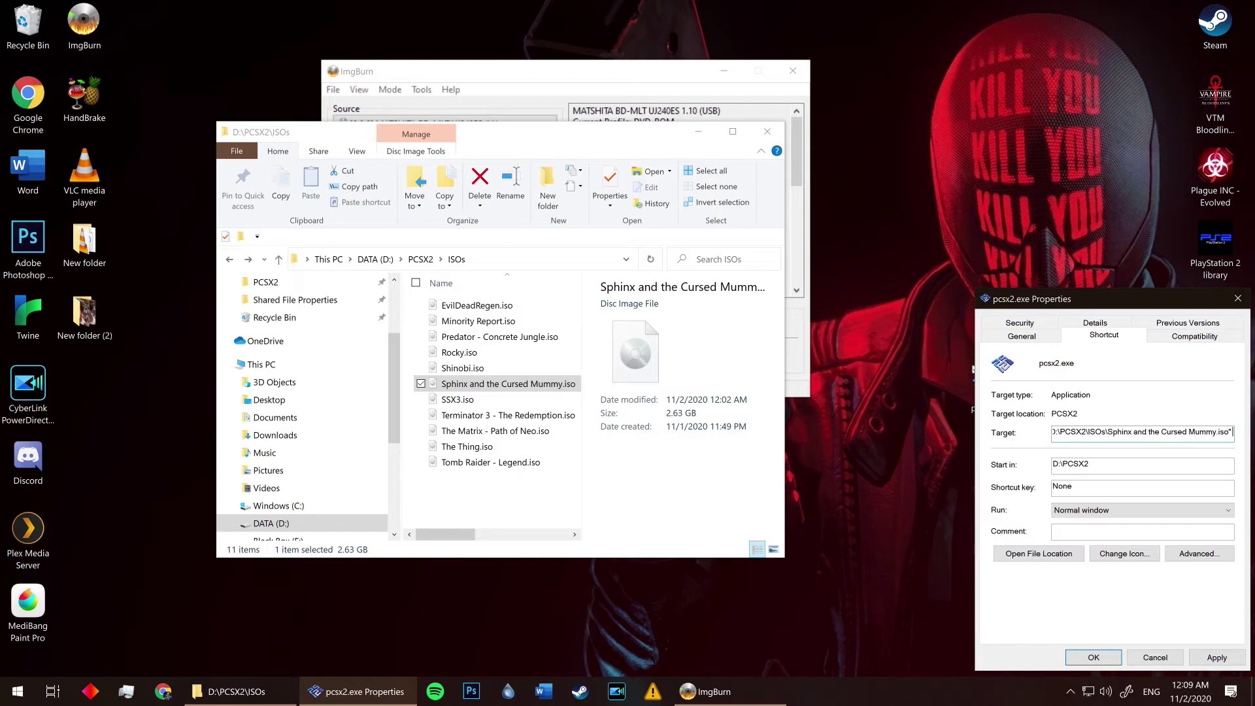
text(--nogui)
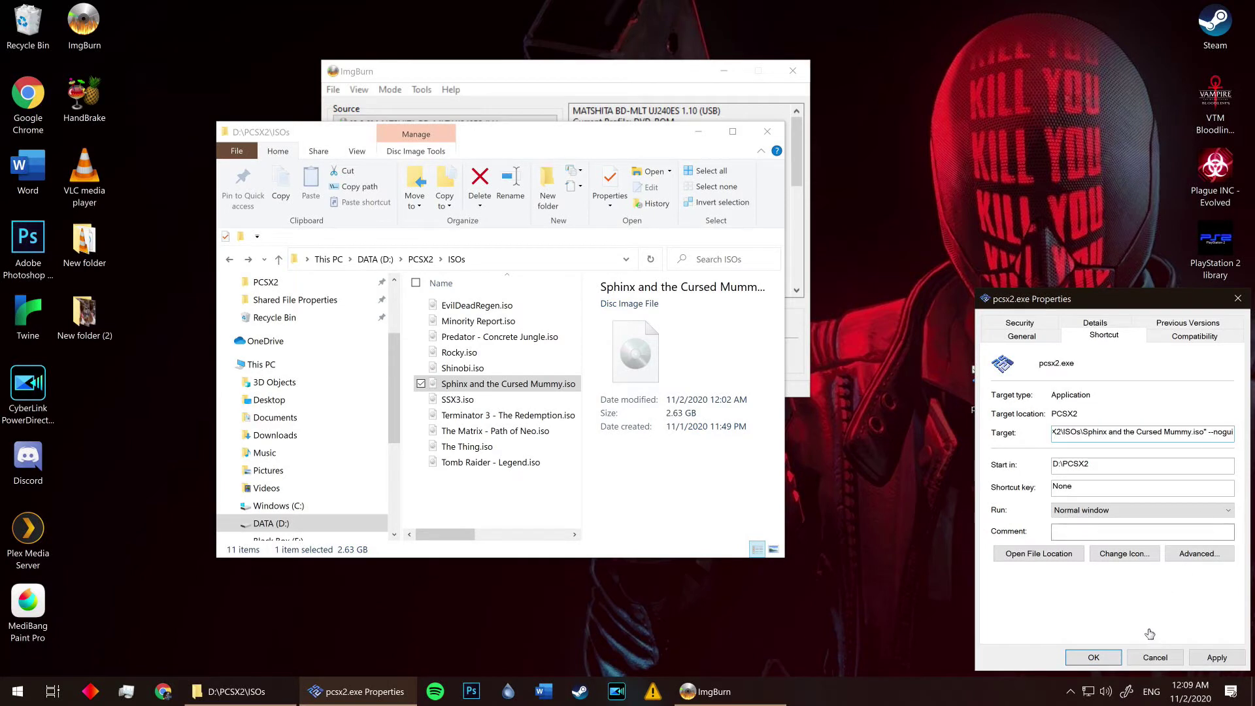
Change the shortcut's icon to the Sphinx and the Cursed Mummy .ico file from D:\PCSX2\icons.
click(1123, 554)
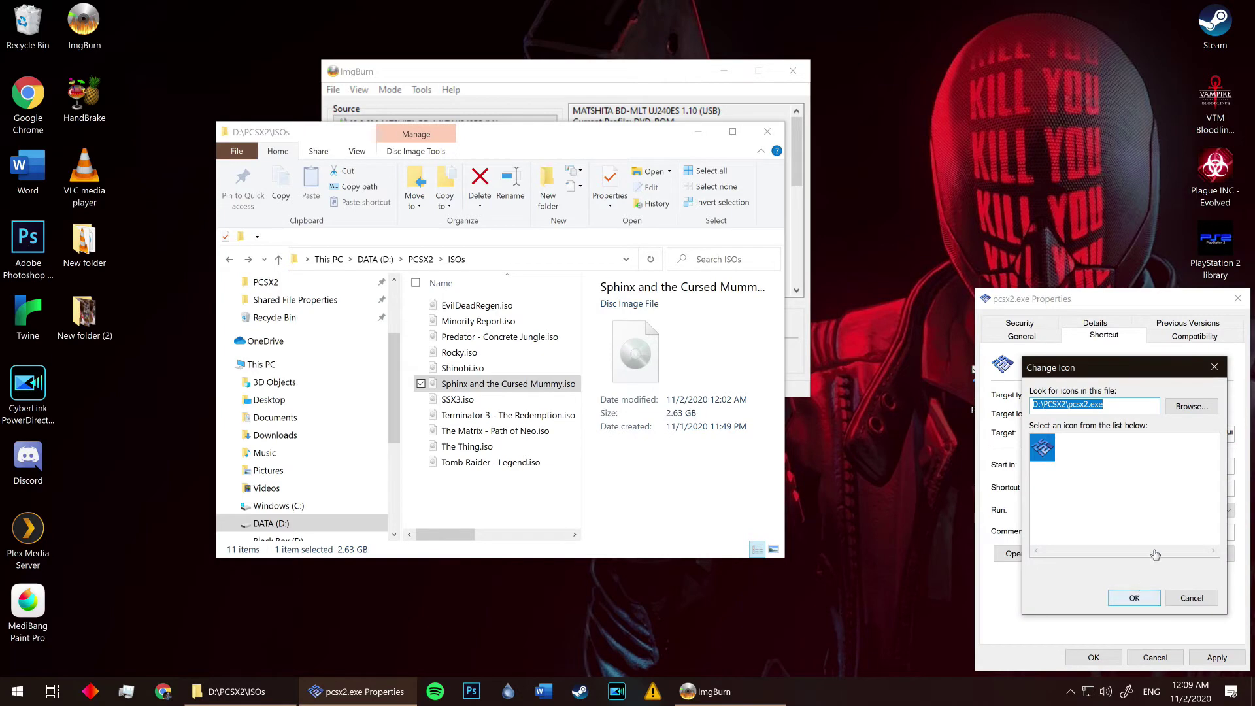
click(1205, 407)
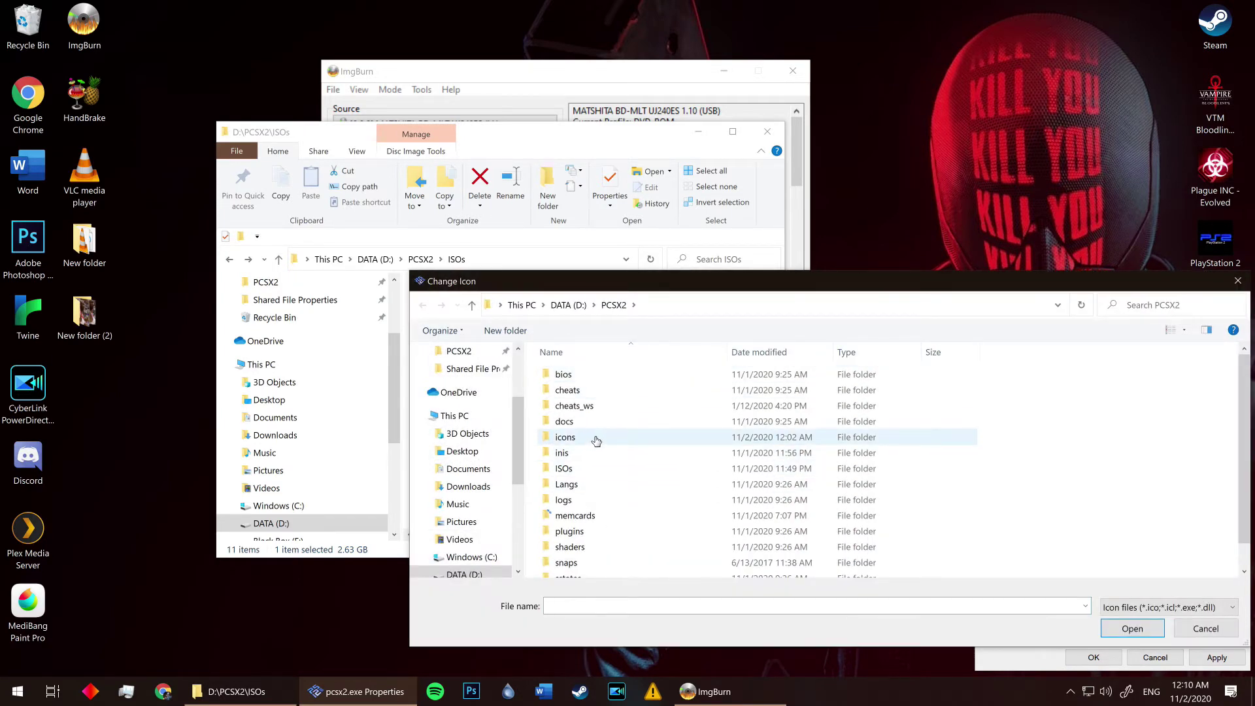
double_click(617, 443)
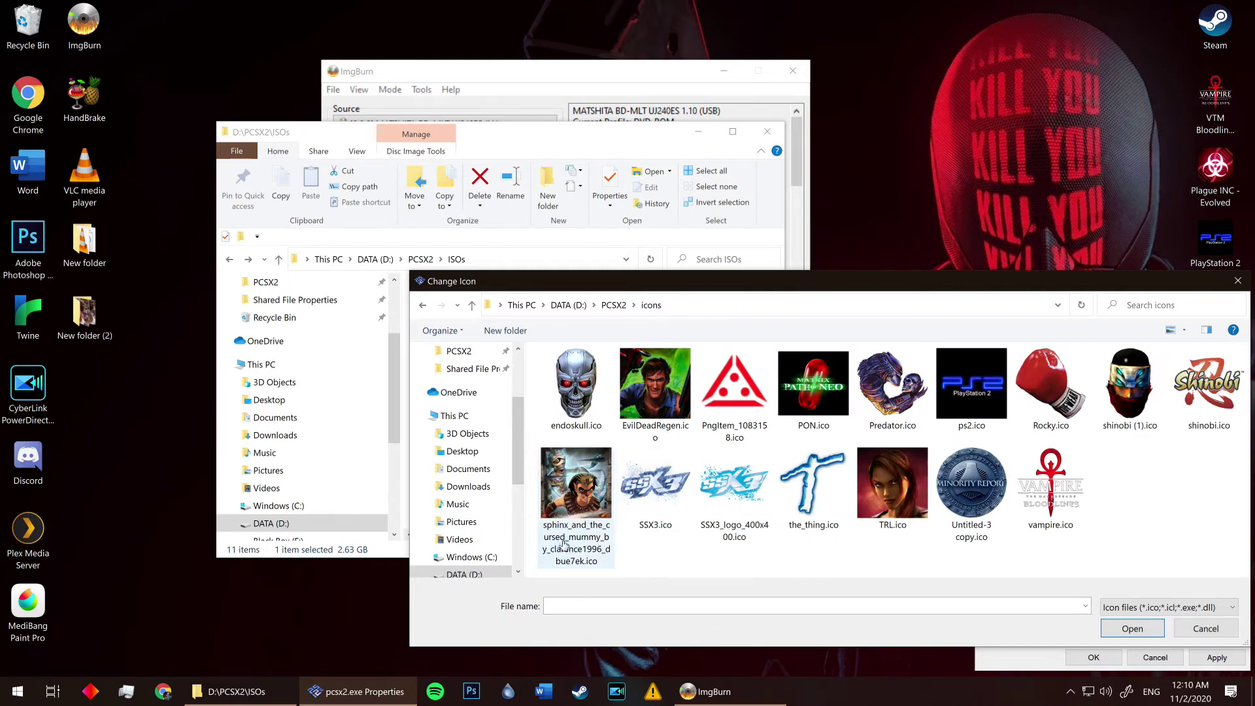
click(574, 517)
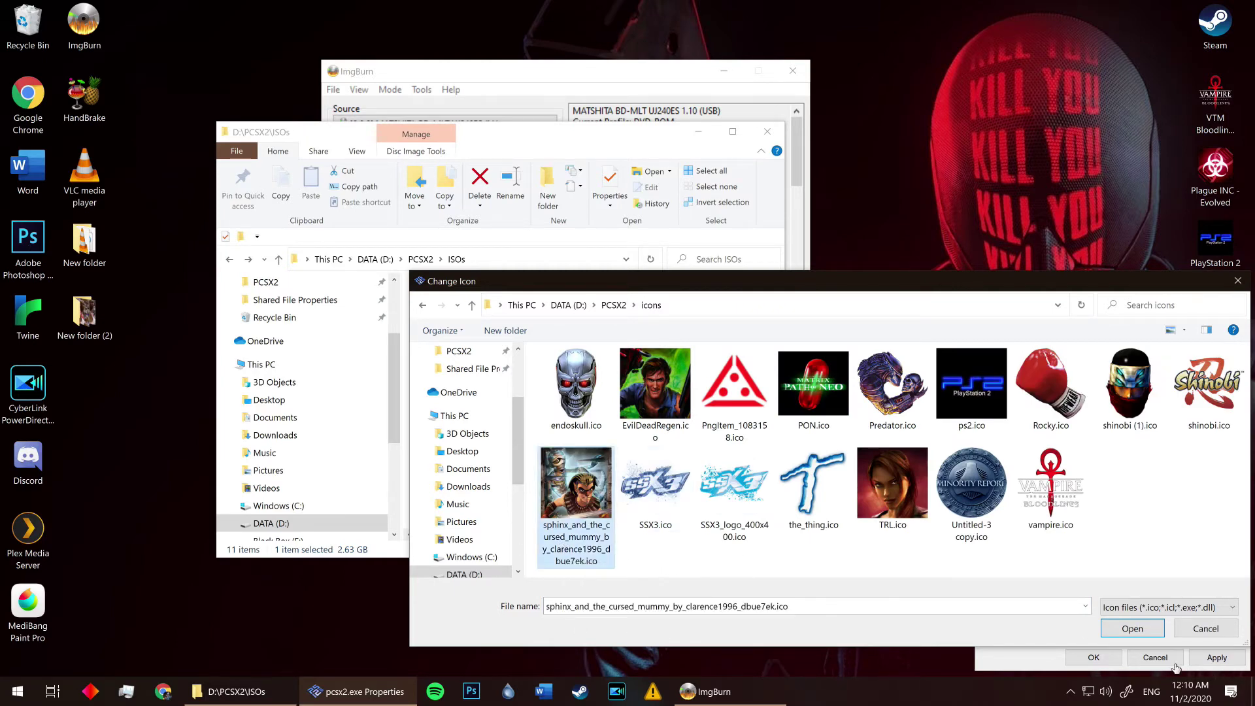
click(1145, 629)
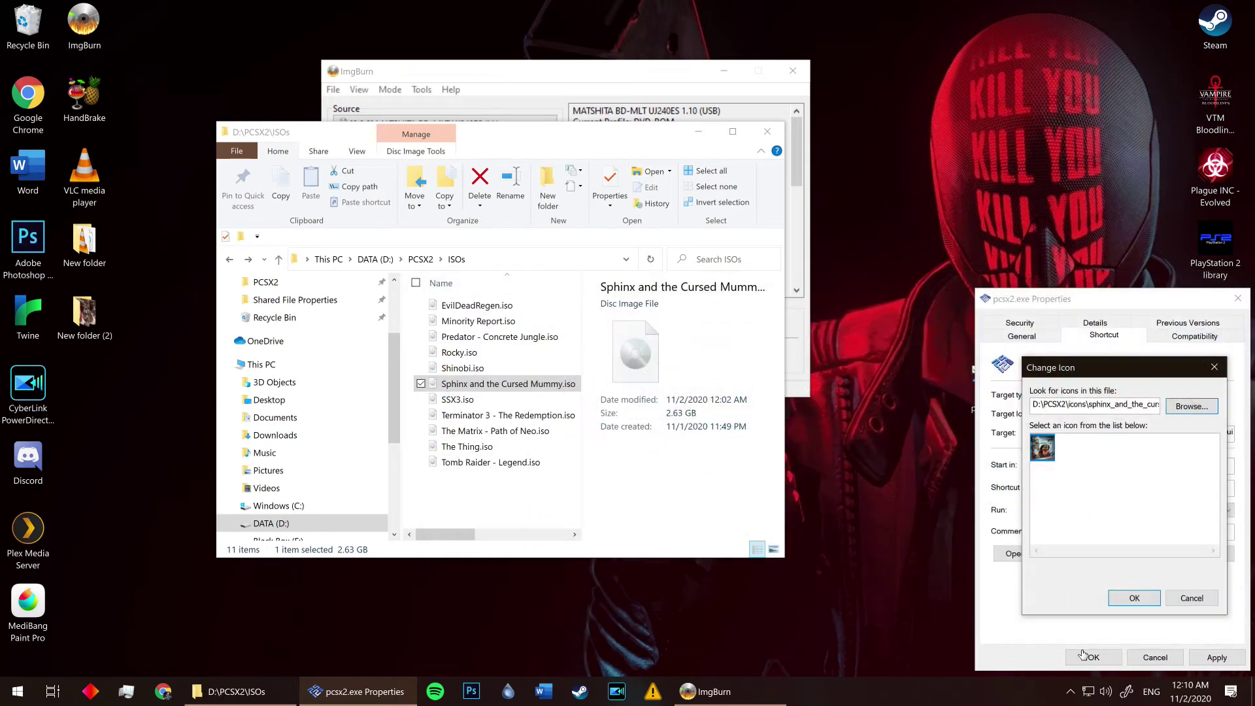
click(1135, 597)
Rename the shortcut to Sphinx and the Cursed Mummy in its general properties and save all its property changes.
click(1022, 335)
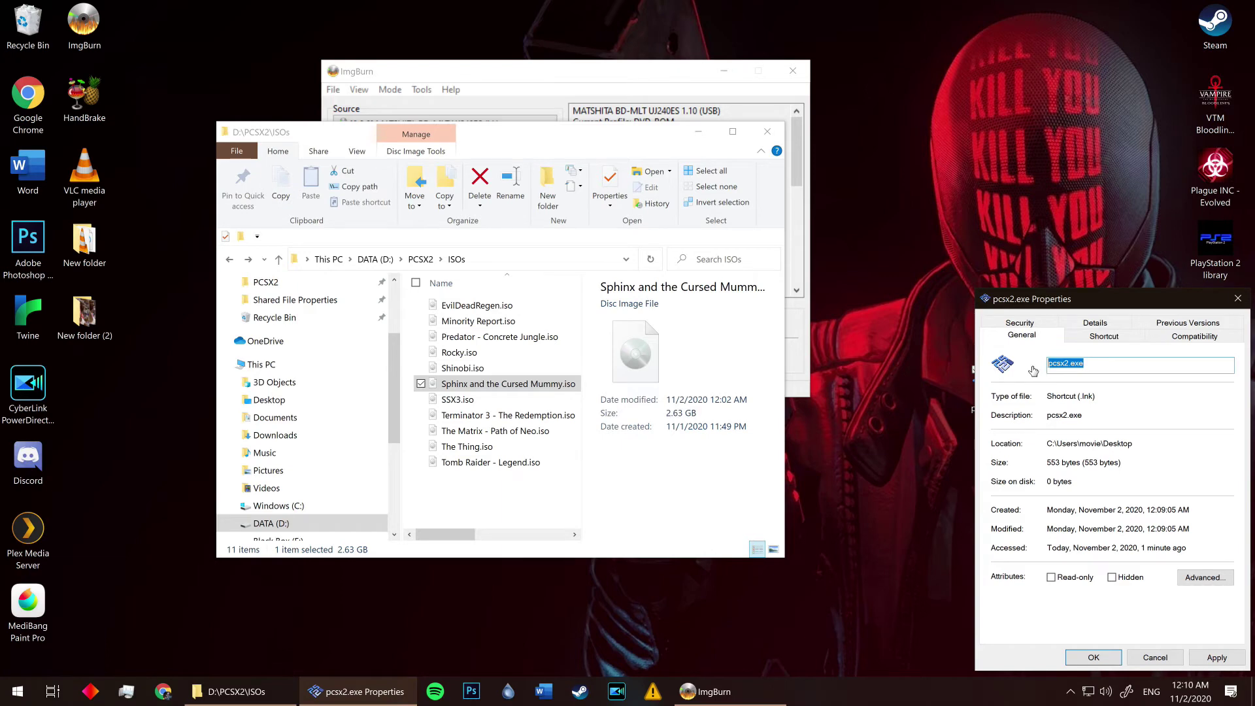
text(Sphinx)
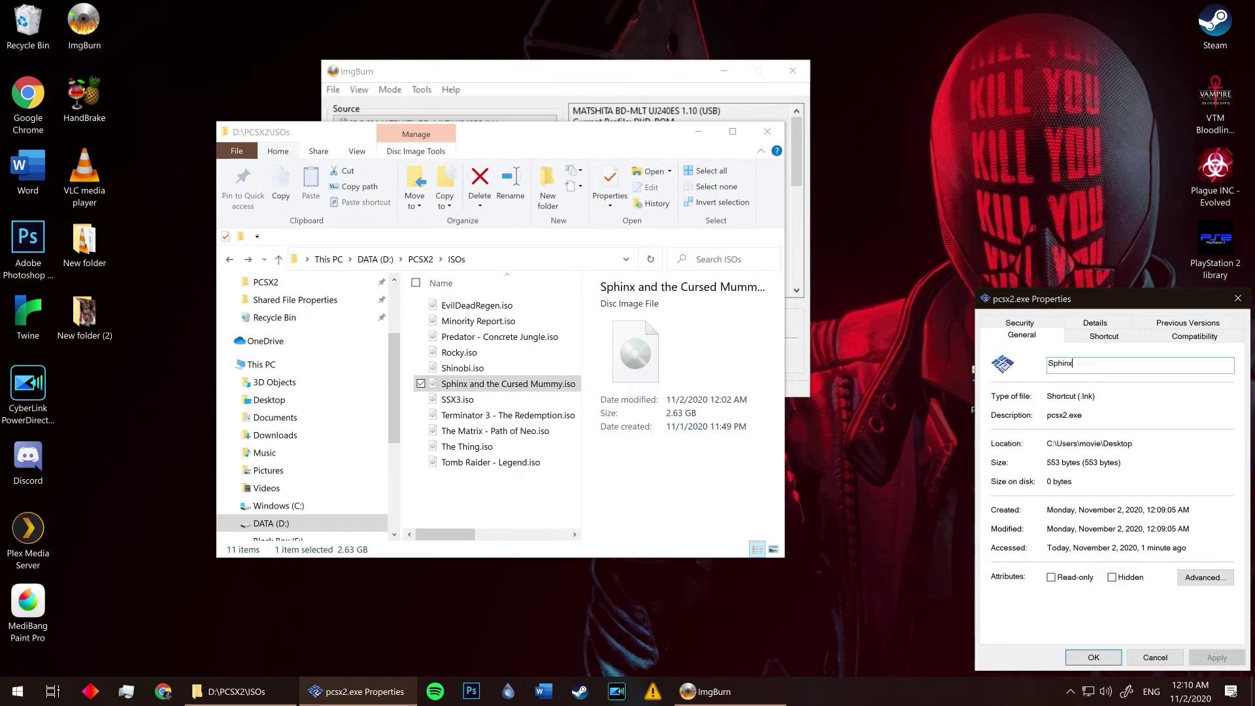
text( and the Cursed Mummy)
key(Return)
click(1033, 407)
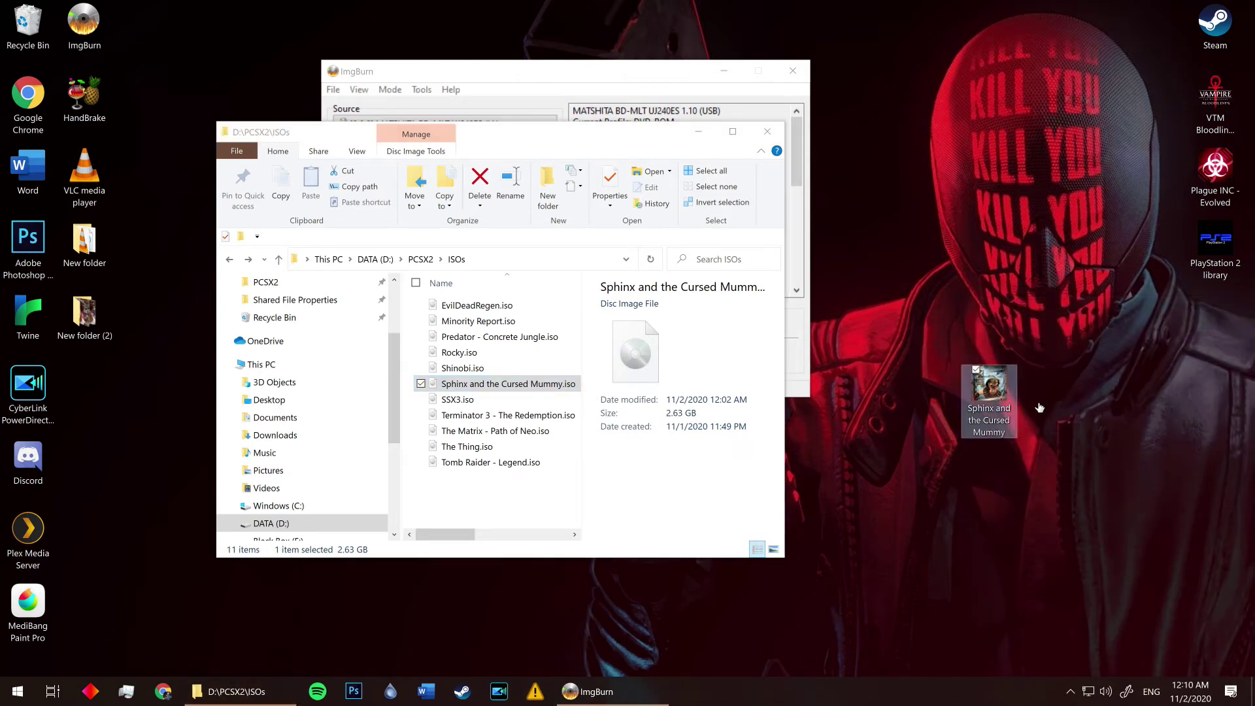
click(996, 381)
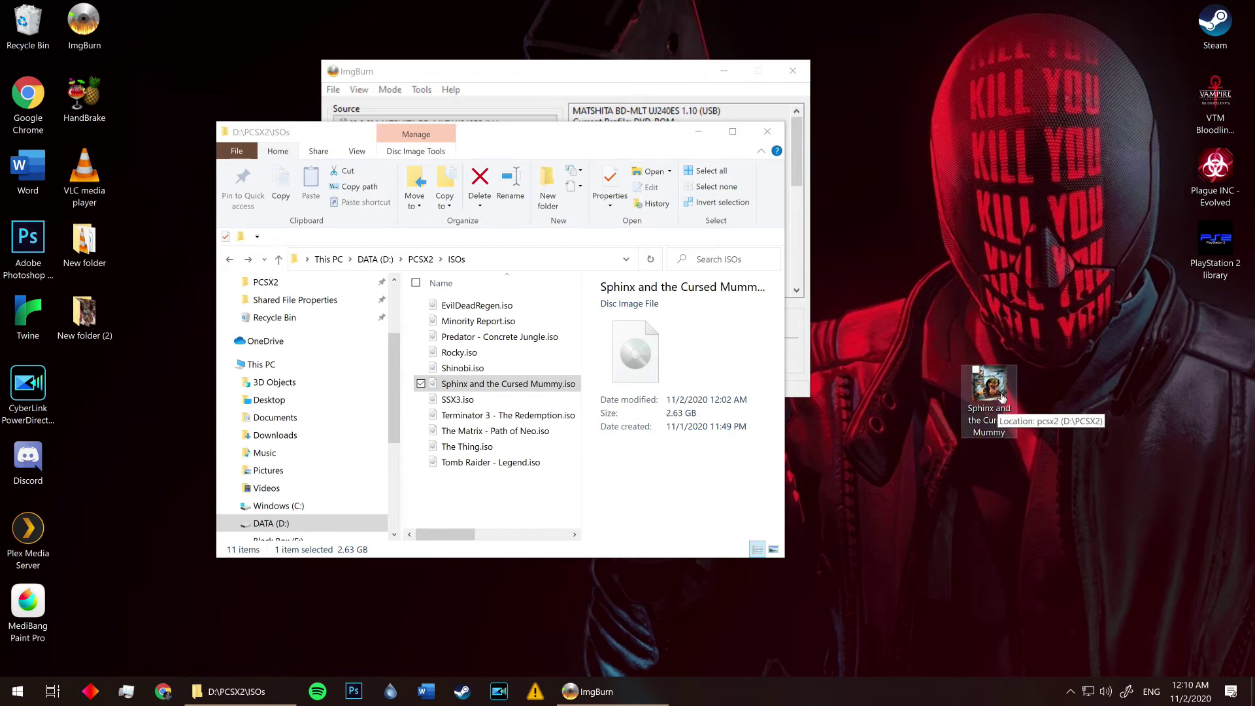
click(1063, 393)
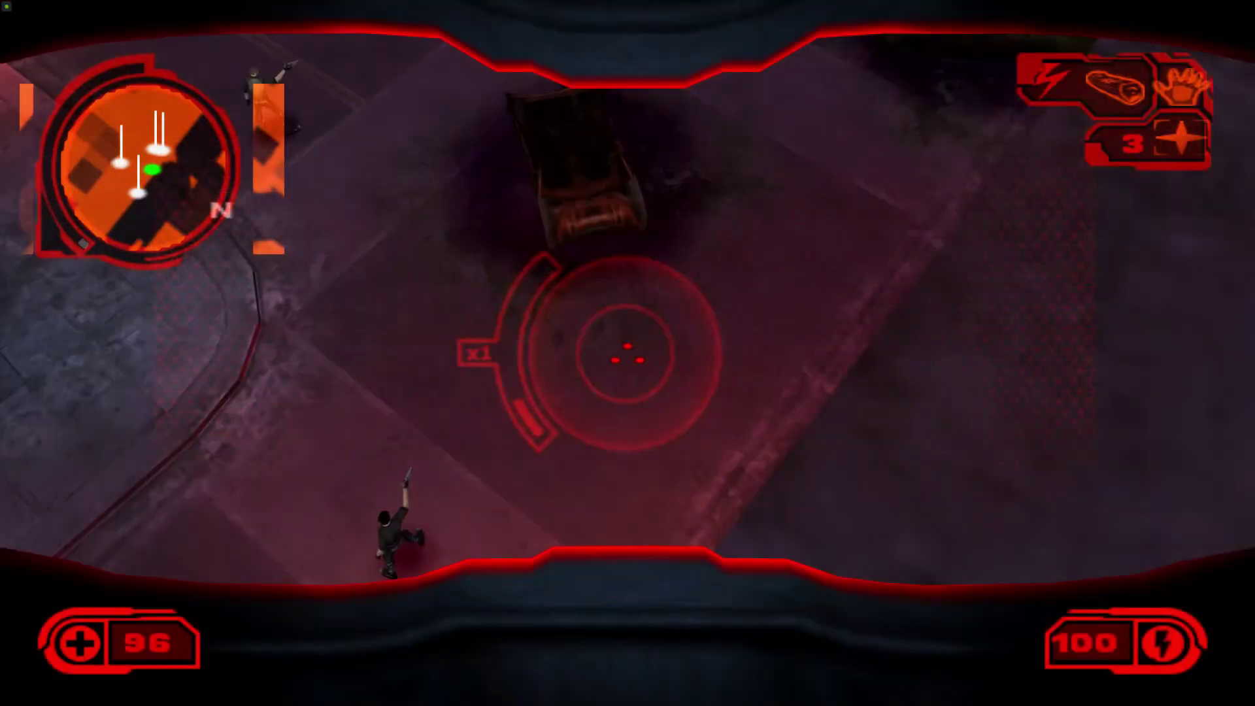
key(w)
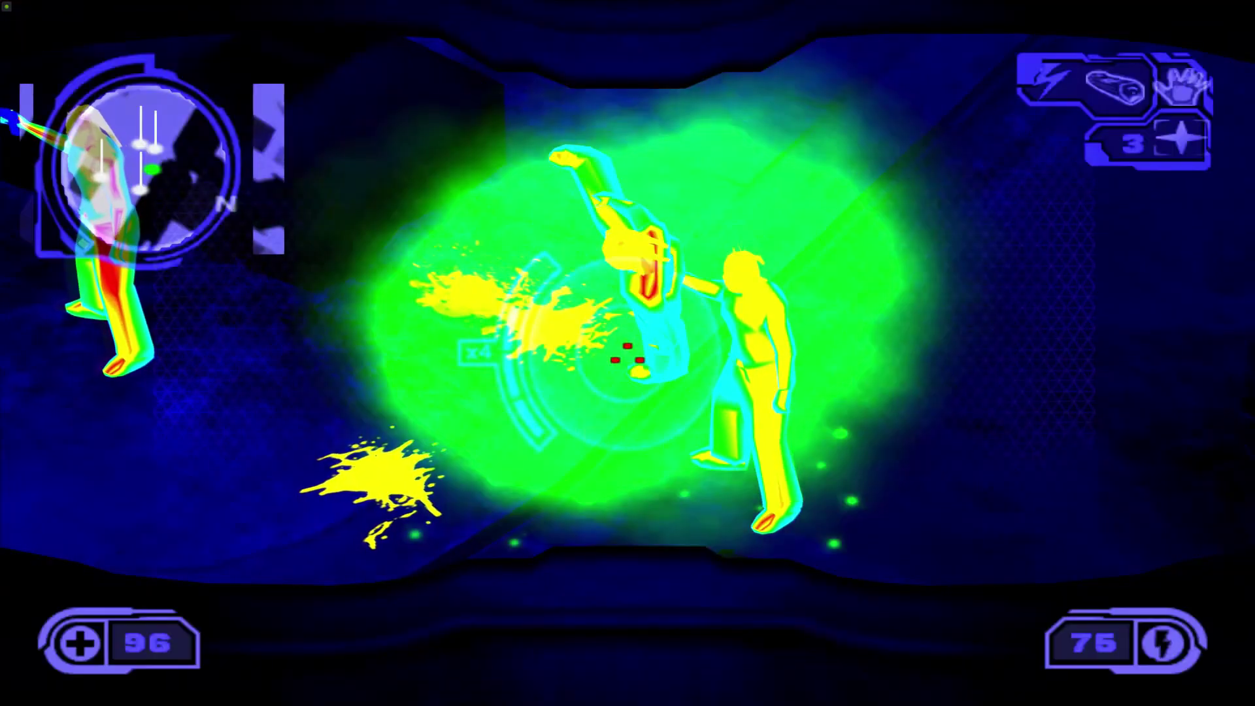
key(Tab)
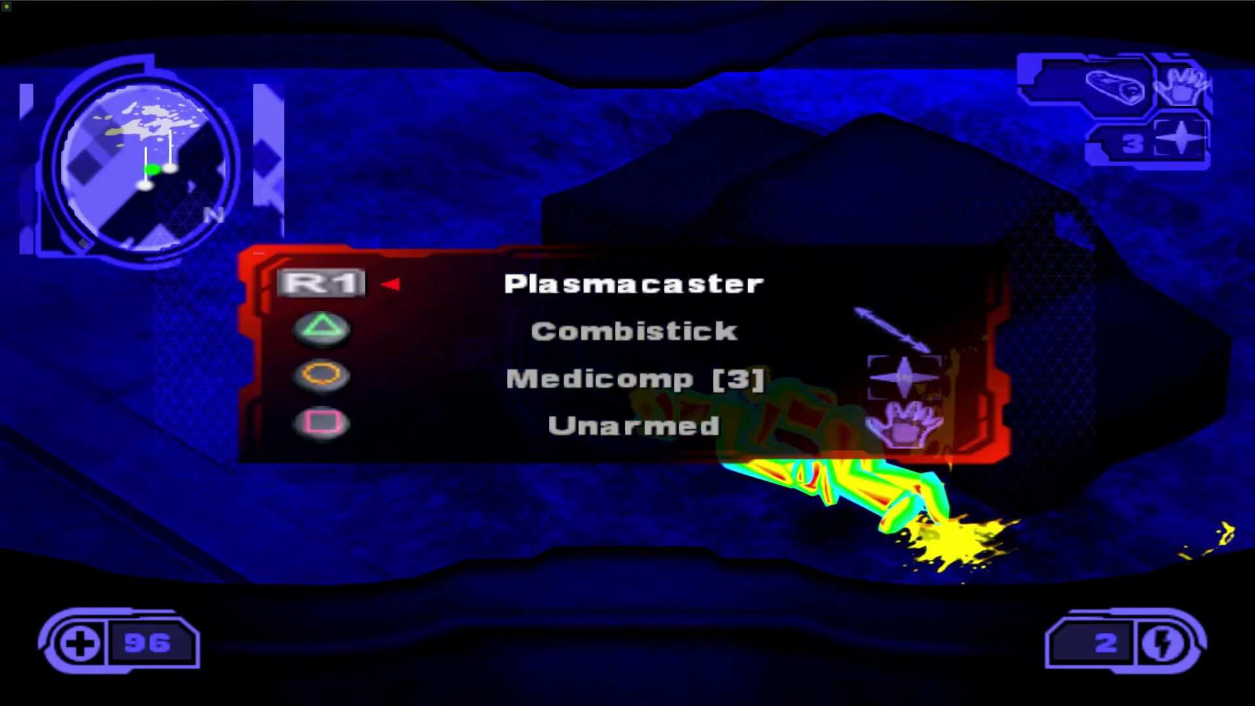